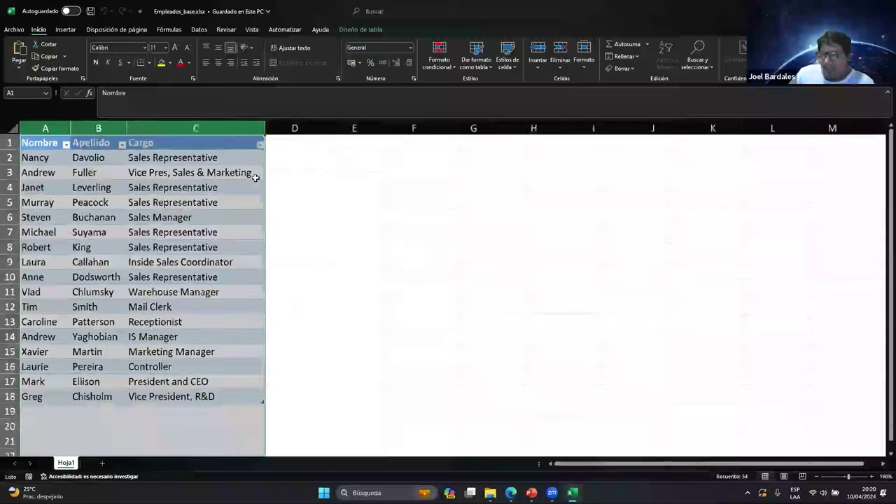
pyautogui.click(41, 143)
pyautogui.moveTo(41, 143); pyautogui.dragTo(196, 396)
pyautogui.click(161, 161)
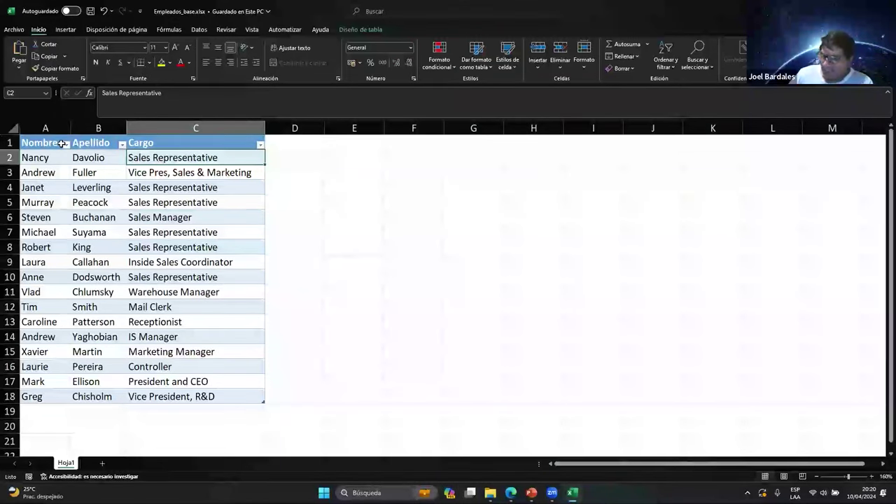
pyautogui.moveTo(61, 143); pyautogui.dragTo(224, 402)
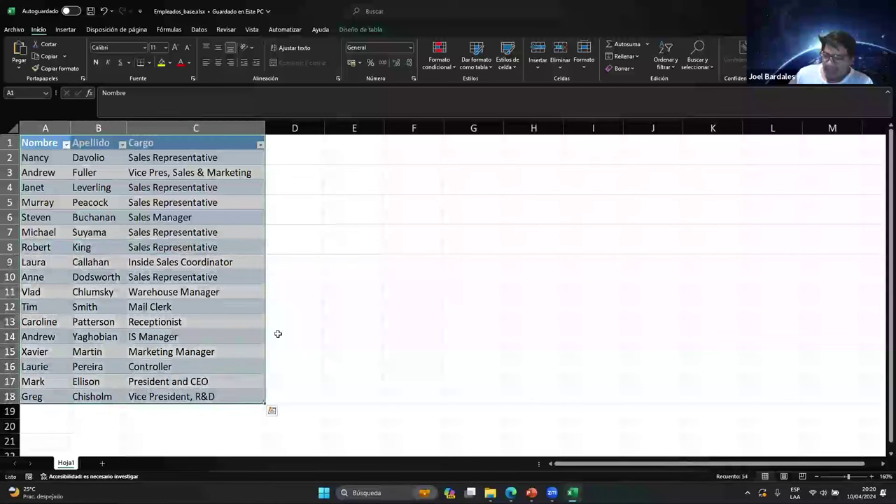
pyautogui.click(347, 173)
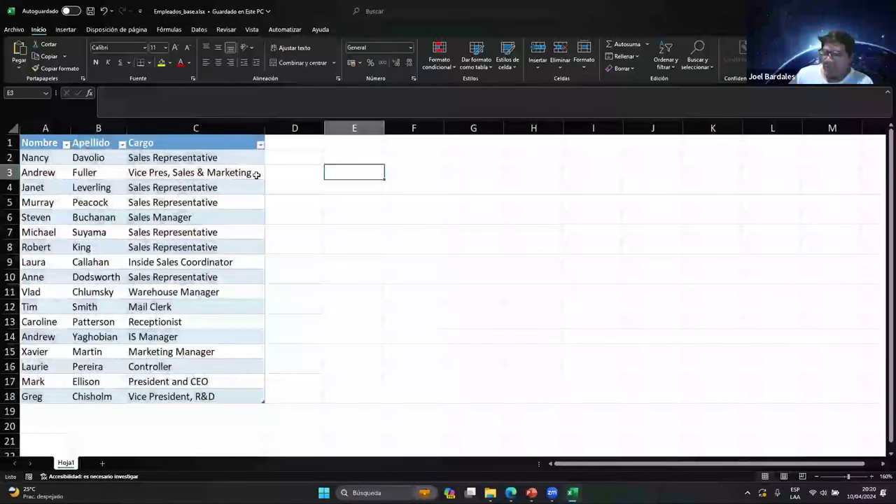
pyautogui.click(12, 411)
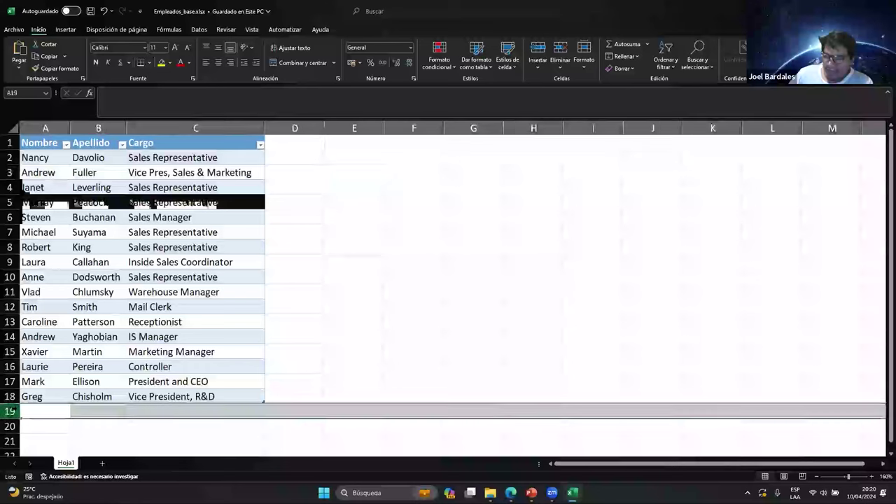
pyautogui.click(35, 396)
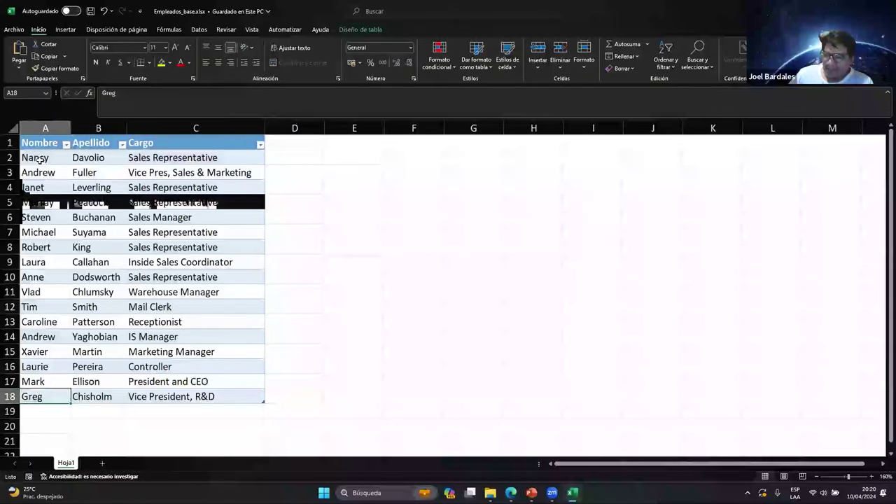
pyautogui.moveTo(39, 160); pyautogui.dragTo(203, 158)
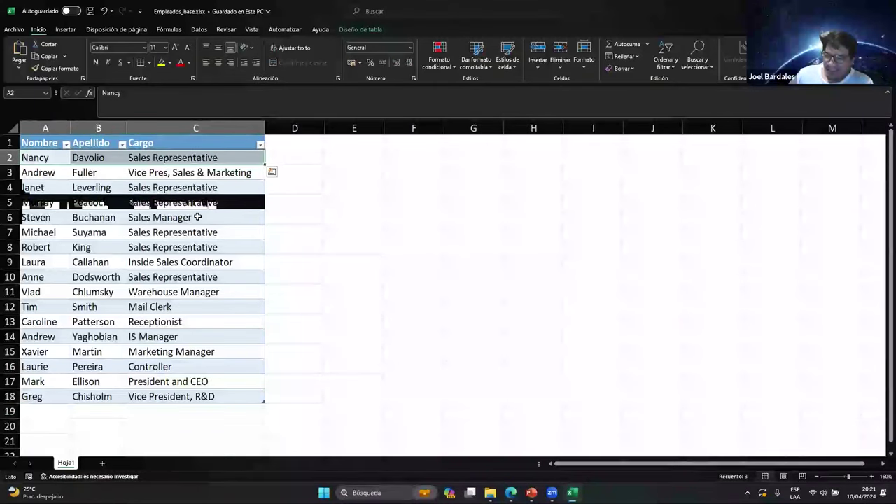
pyautogui.click(10, 396)
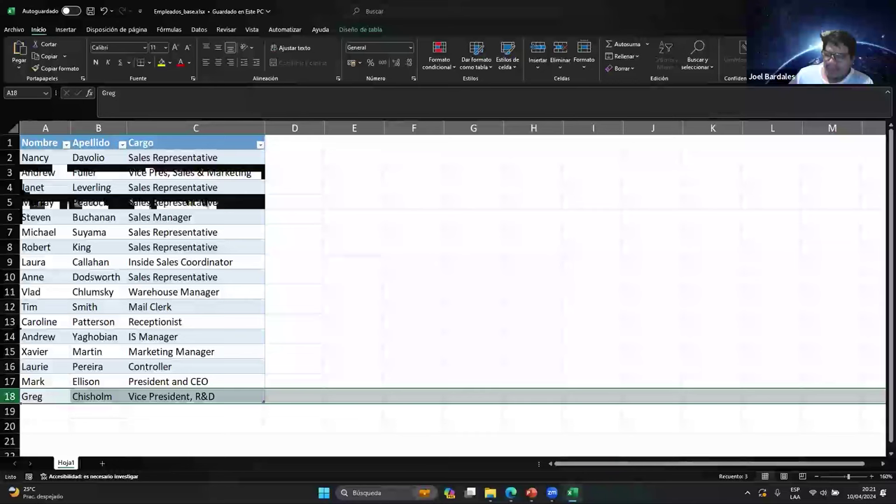
pyautogui.click(9, 321)
pyautogui.click(9, 292)
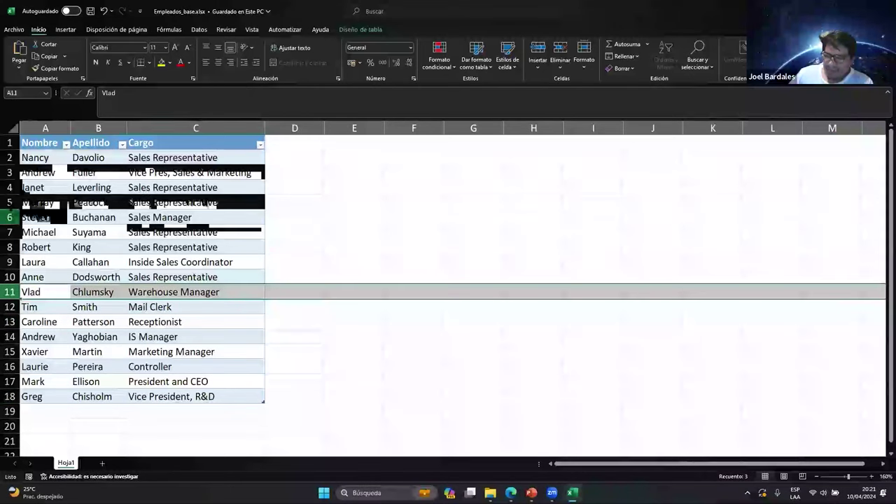
pyautogui.click(10, 187)
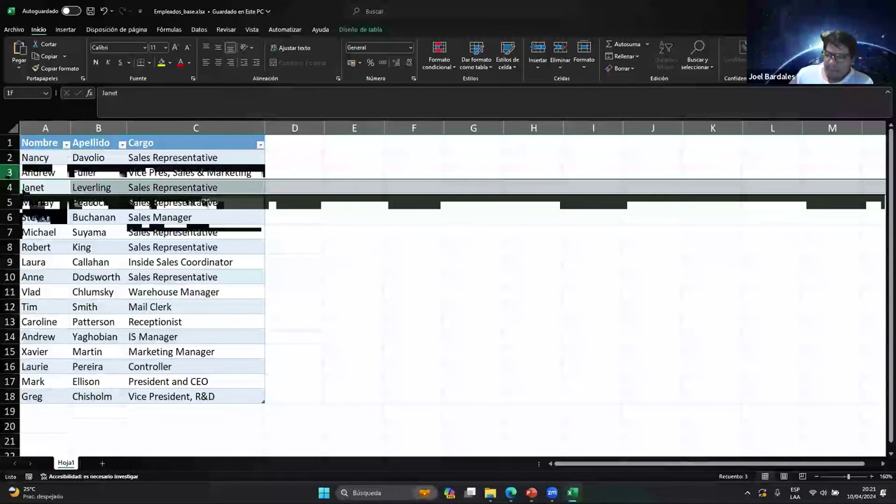
pyautogui.click(10, 172)
pyautogui.click(10, 202)
pyautogui.click(35, 157)
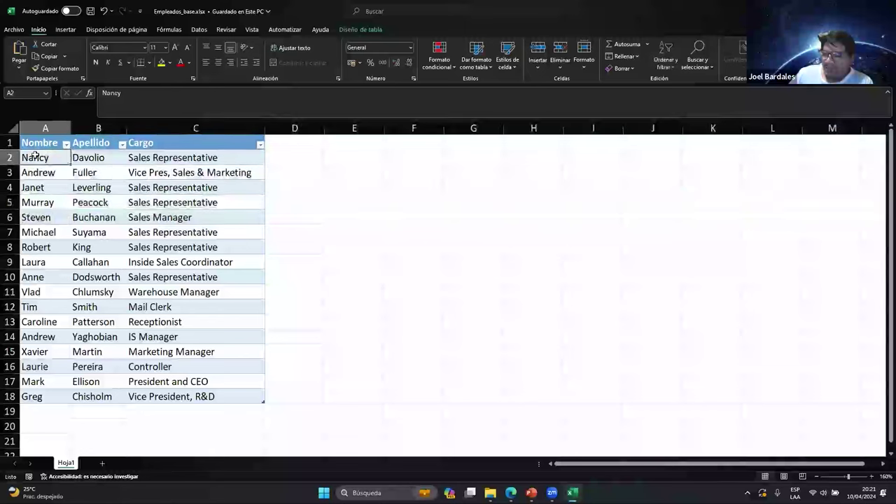
pyautogui.moveTo(35, 157); pyautogui.dragTo(161, 156)
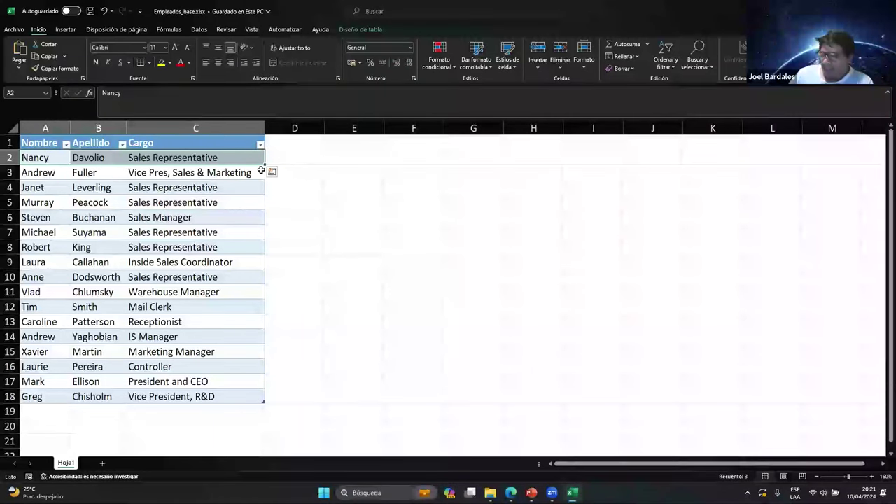
pyautogui.click(46, 143)
pyautogui.moveTo(46, 142); pyautogui.dragTo(214, 393)
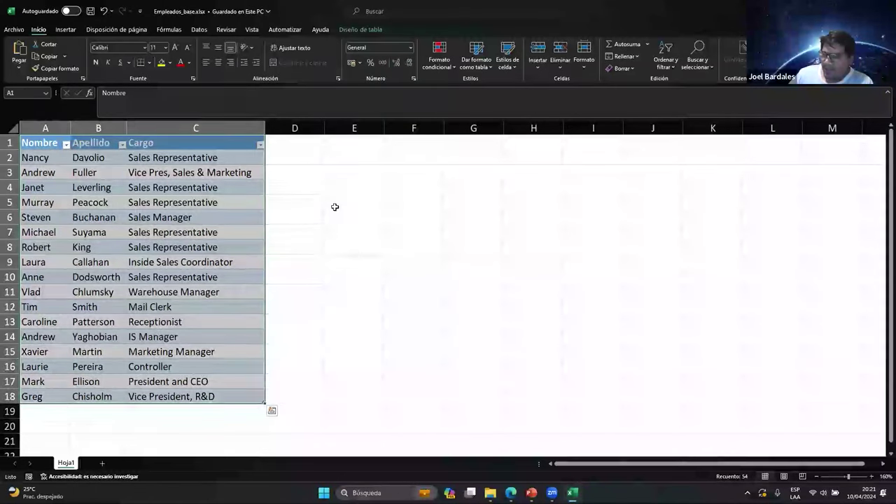
pyautogui.click(334, 205)
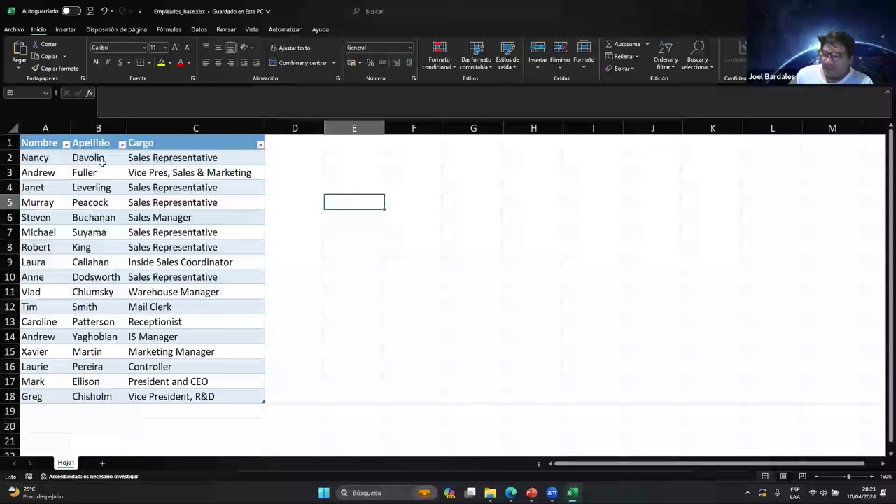
pyautogui.moveTo(348, 187); pyautogui.dragTo(411, 198)
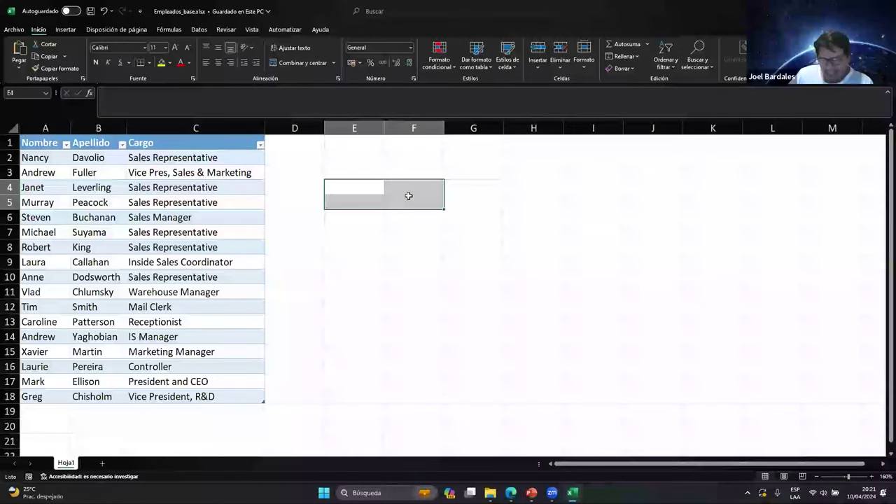
pyautogui.click(364, 189)
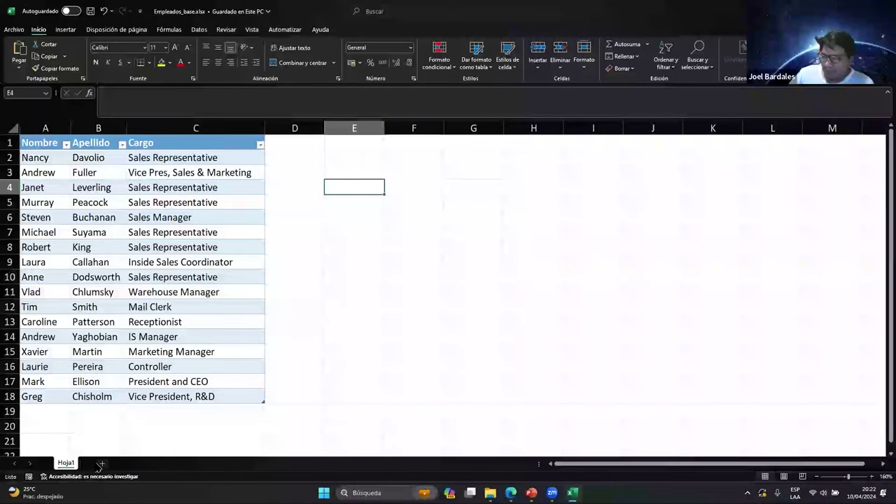
# Add a new sheet with Nombre and Apellido headers and one sample first name and surname
pyautogui.hotkey('shift', 'F11')
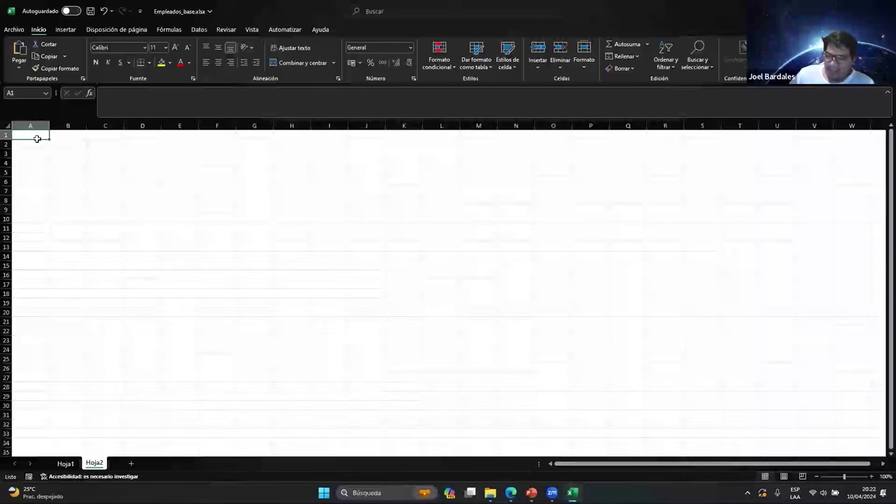
pyautogui.write('Nombre')
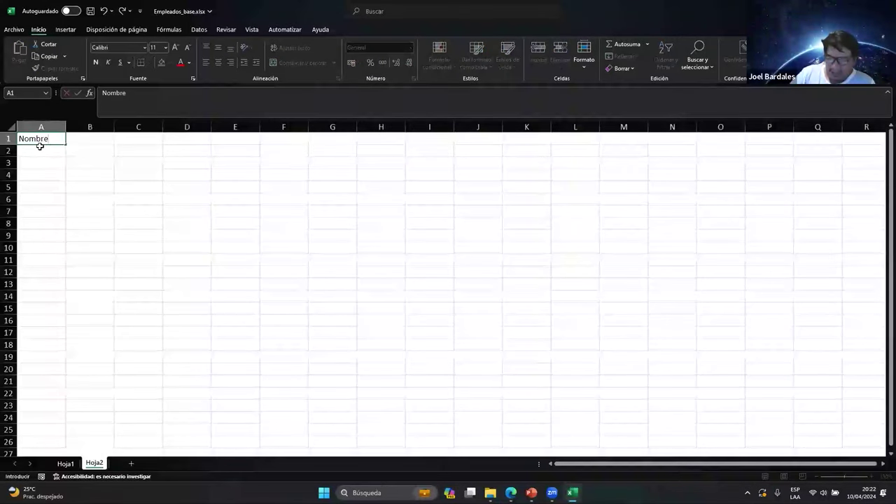
pyautogui.press('Tab')
pyautogui.write('Apellido')
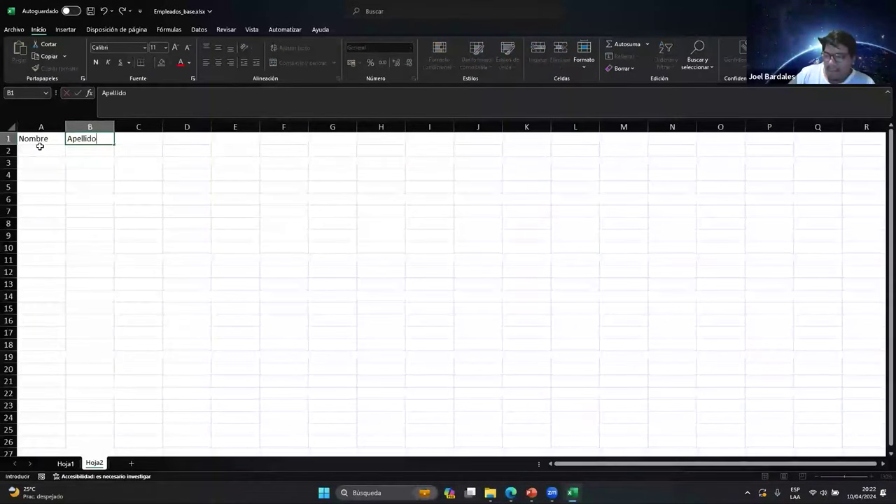
pyautogui.press('Return')
pyautogui.click(40, 149)
pyautogui.press('Return')
pyautogui.press('Up')
pyautogui.press('Right')
pyautogui.press('Return')
pyautogui.press('Up')
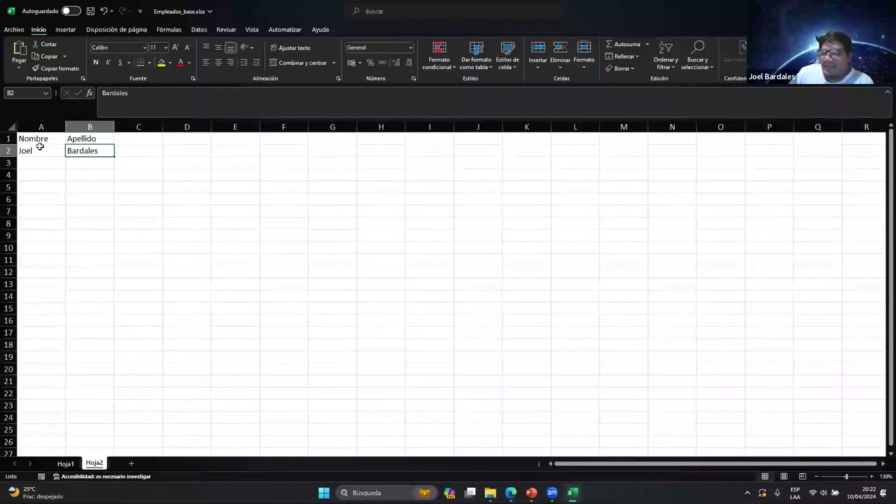
# Turn the headers and sample row into table Tabla2 with headers, keeping its default name
pyautogui.moveTo(34, 139); pyautogui.dragTo(67, 147)
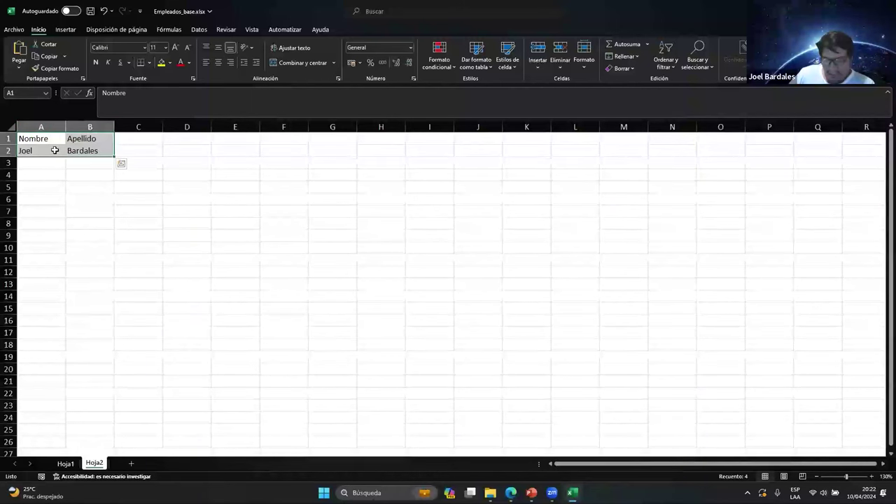
pyautogui.hotkey('ctrl', 't')
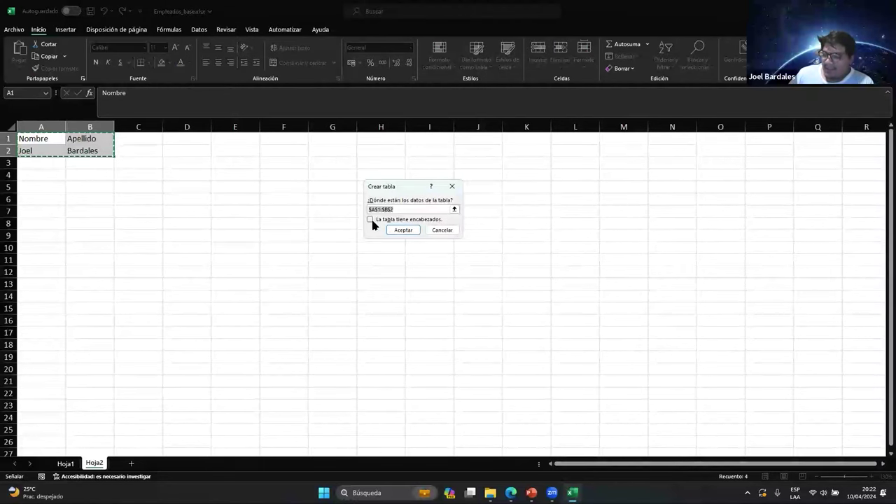
pyautogui.click(370, 220)
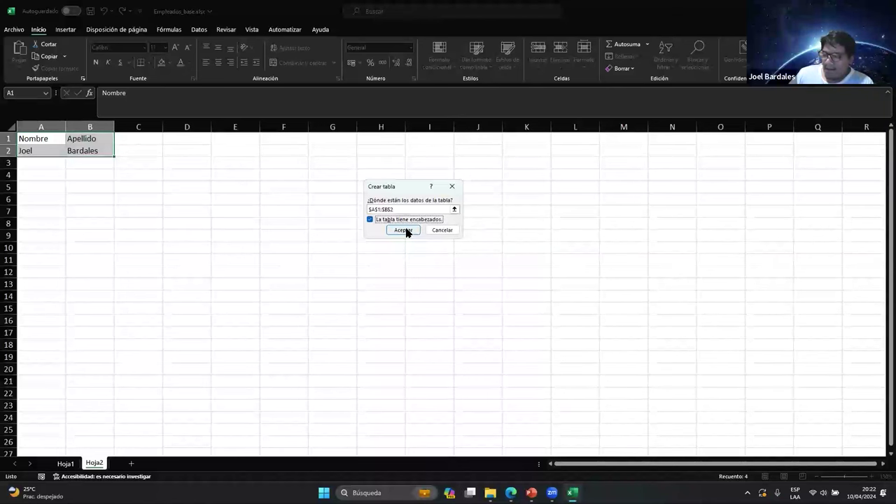
pyautogui.click(404, 231)
pyautogui.moveTo(40, 140); pyautogui.dragTo(81, 149)
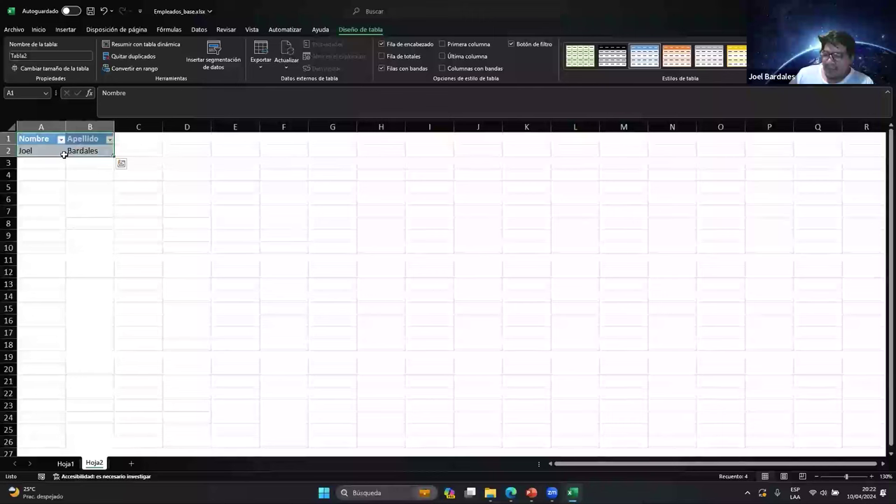
pyautogui.click(56, 56)
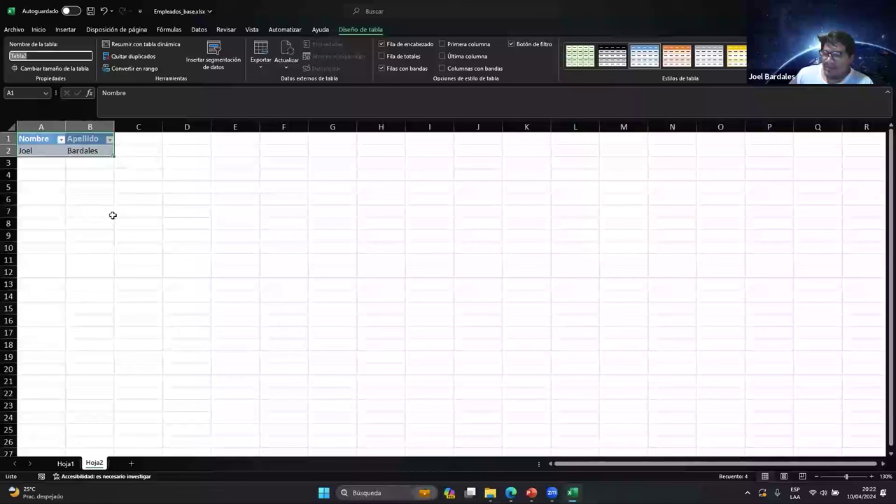
pyautogui.press('Escape')
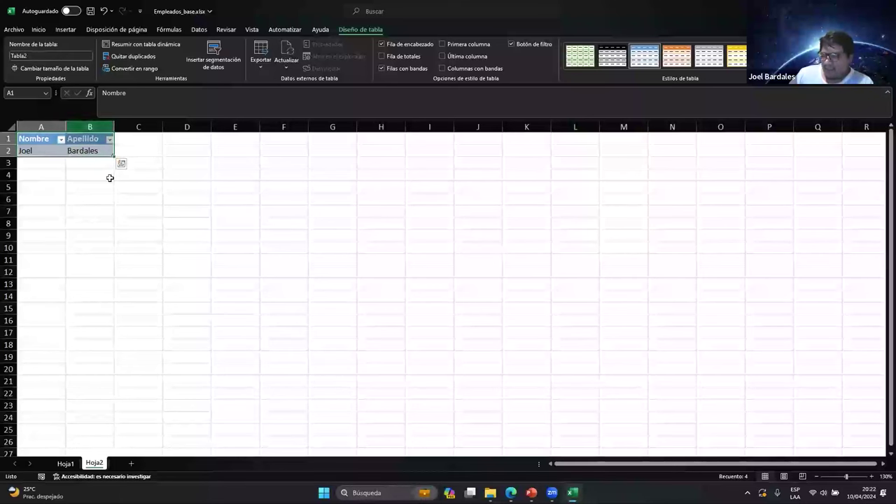
# Delete the Hoja2 sheet and reselect the whole employee table
pyautogui.rightClick(108, 465)
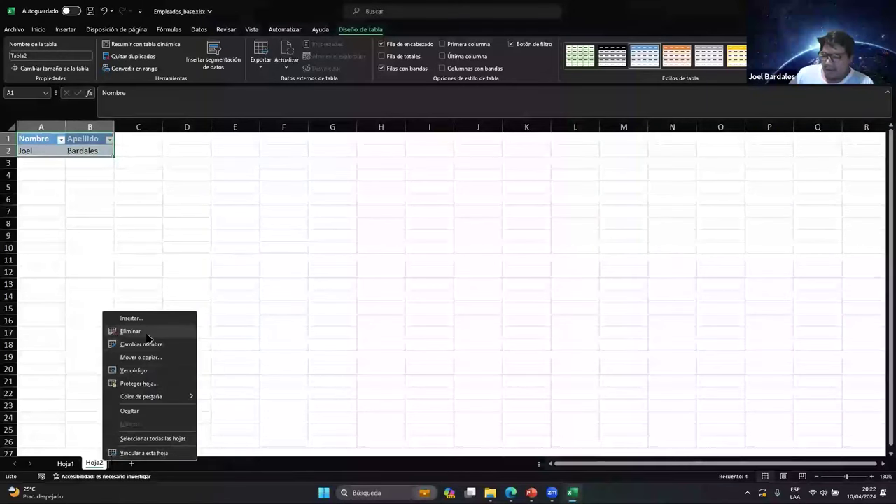
pyautogui.click(143, 331)
pyautogui.click(427, 269)
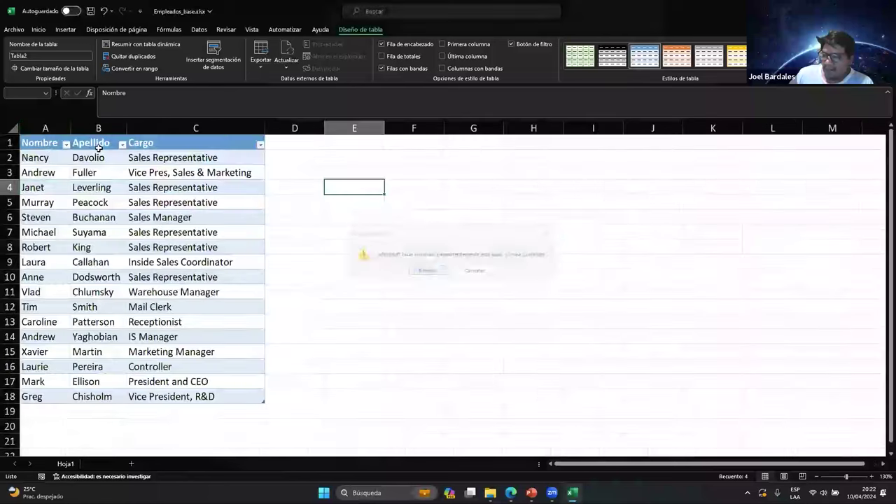
pyautogui.moveTo(49, 144); pyautogui.dragTo(226, 399)
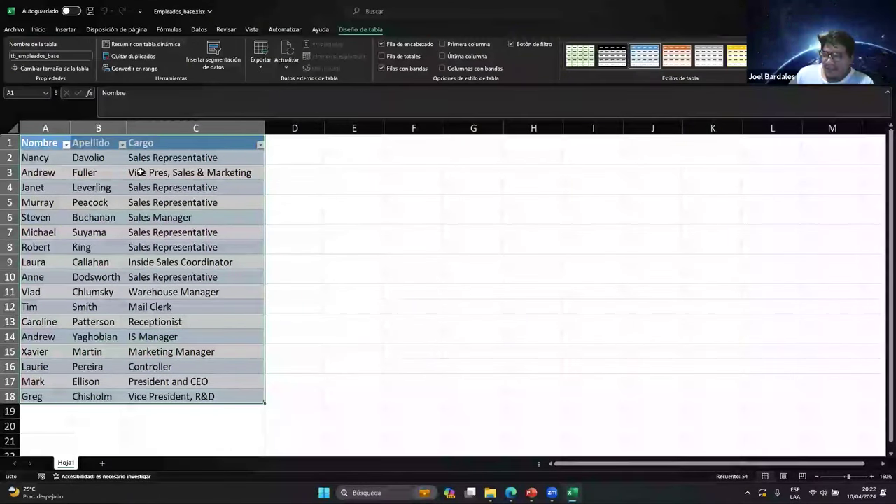
pyautogui.click(48, 142)
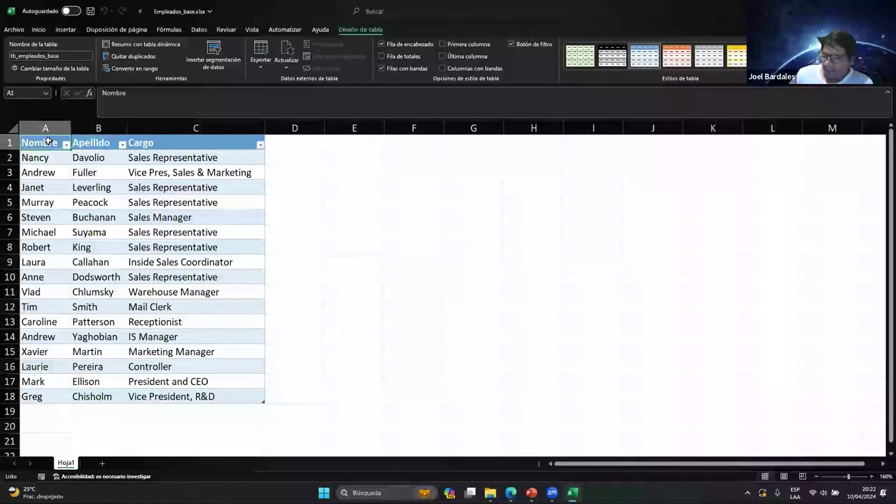
pyautogui.moveTo(48, 142); pyautogui.dragTo(222, 394)
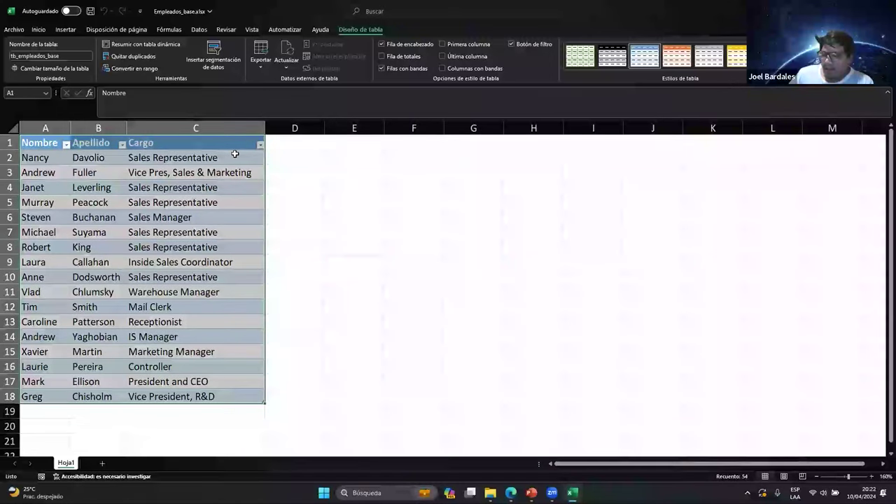
# Close the Empleados_base workbook without saving changes
pyautogui.doubleClick(578, 21)
pyautogui.click(677, 72)
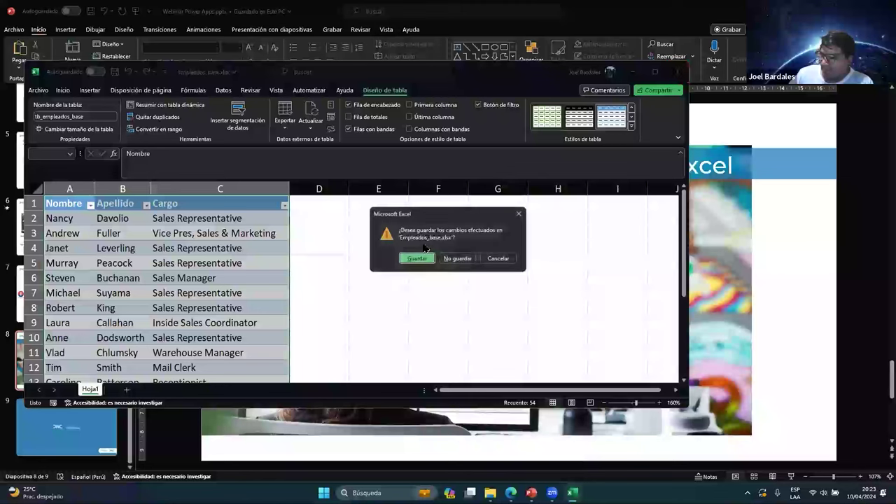
pyautogui.click(457, 258)
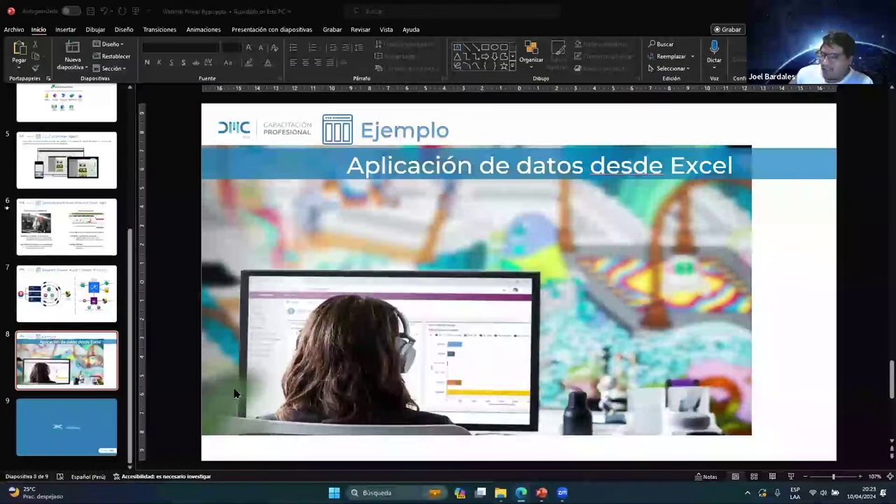
# Open OneDrive from the Microsoft 365 app search, then return to the Base de Datos folder
pyautogui.hotkey('alt', 'Tab')
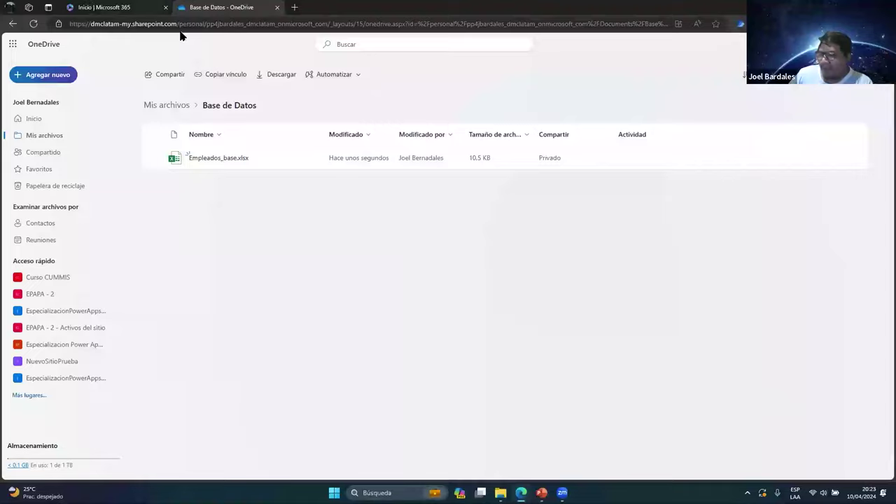
pyautogui.click(119, 7)
pyautogui.click(416, 44)
pyautogui.write('oner')
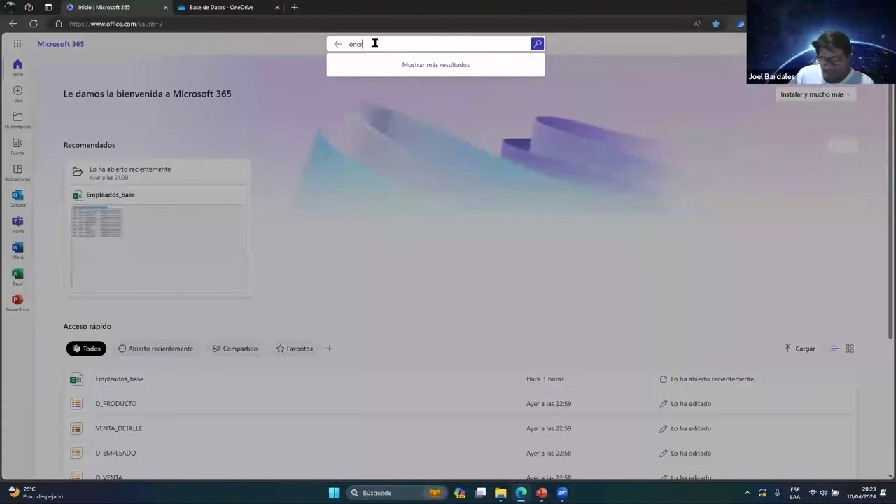
pyautogui.press('BackSpace')
pyautogui.write('dr')
pyautogui.click(348, 83)
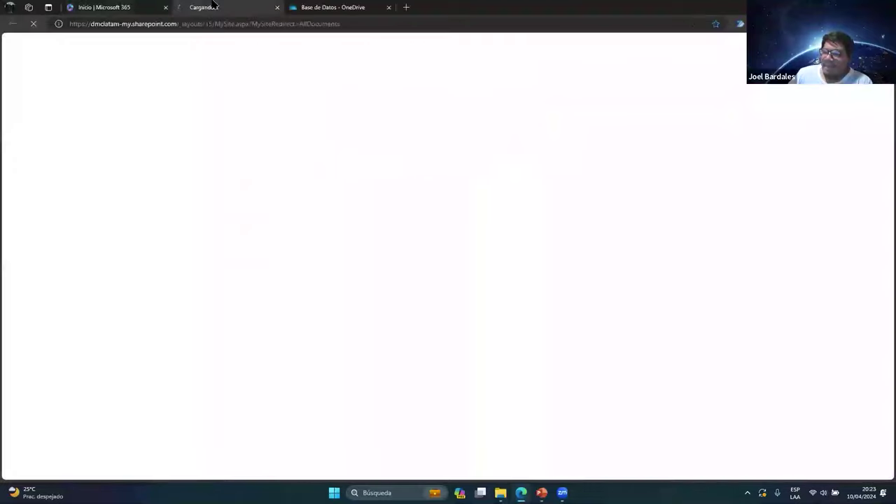
pyautogui.click(319, 7)
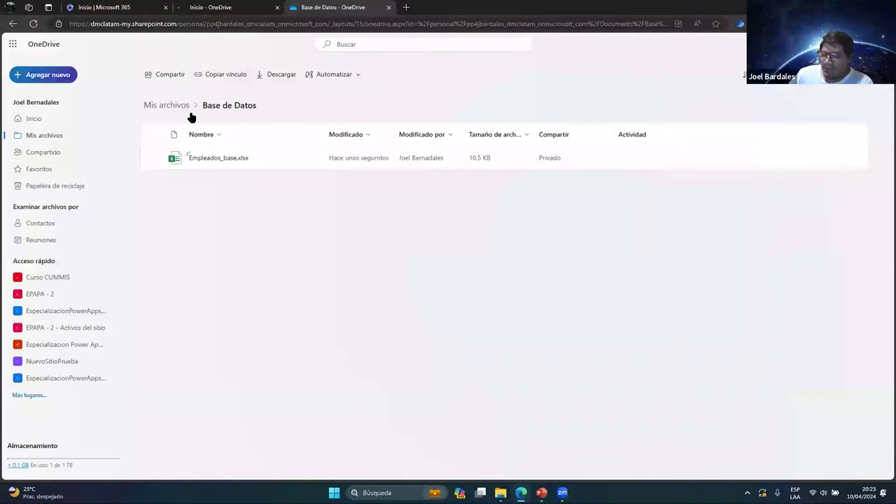
pyautogui.moveTo(343, 242); pyautogui.dragTo(303, 218)
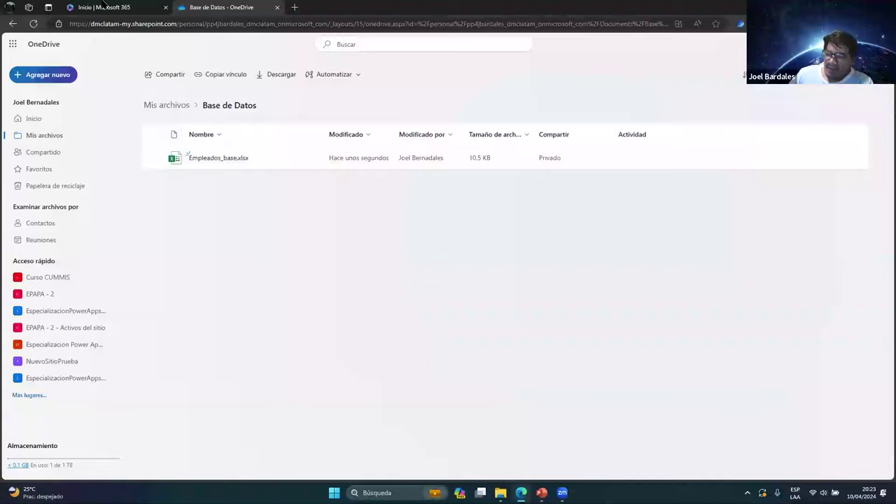
# Search Microsoft 365 for 'power p' and open Power Apps in a new tab
pyautogui.click(103, 6)
pyautogui.click(377, 44)
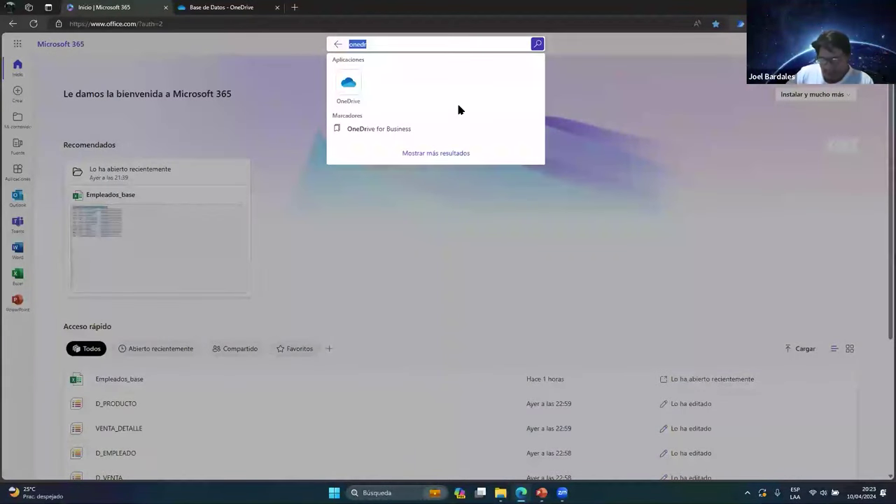
pyautogui.write('powe')
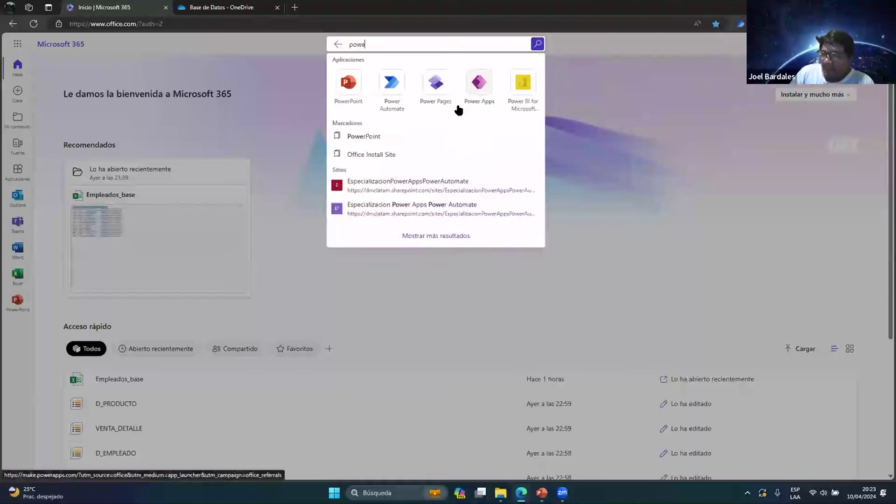
pyautogui.write('r p')
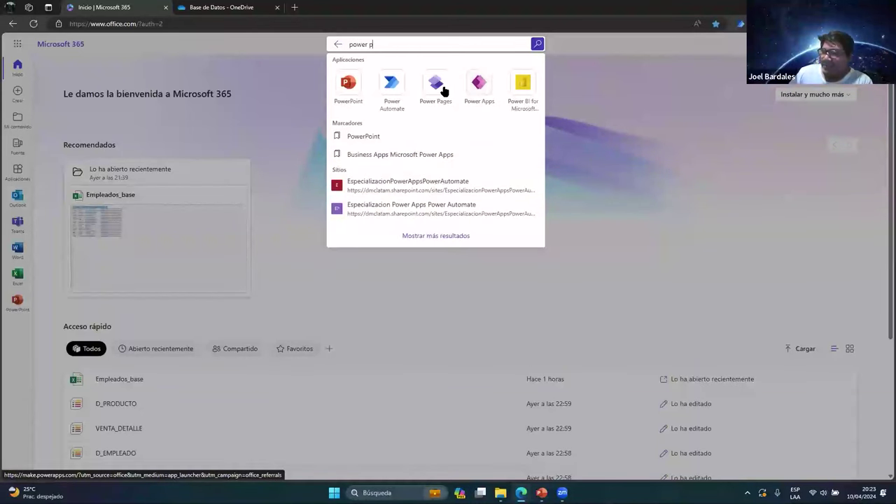
pyautogui.click(479, 84)
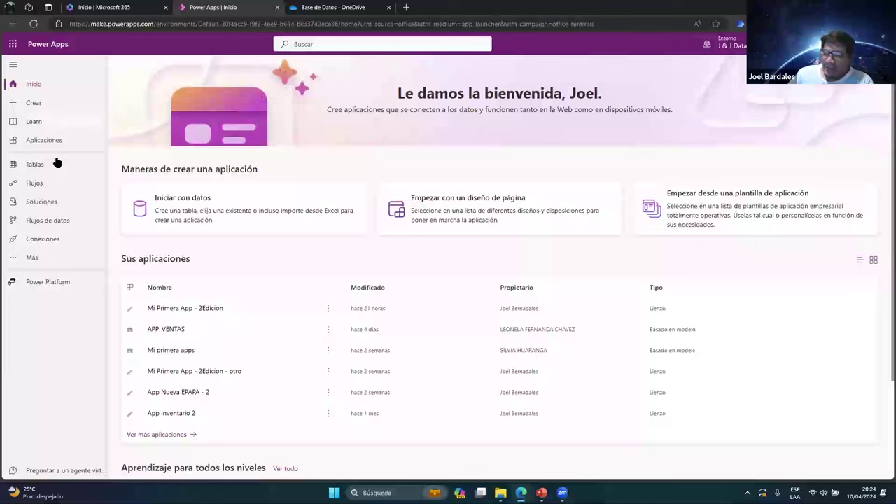
# Browse the Aplicaciones, Tablas, Flujos, Soluciones and Flujos de datos pages, then go to Crear
pyautogui.click(40, 140)
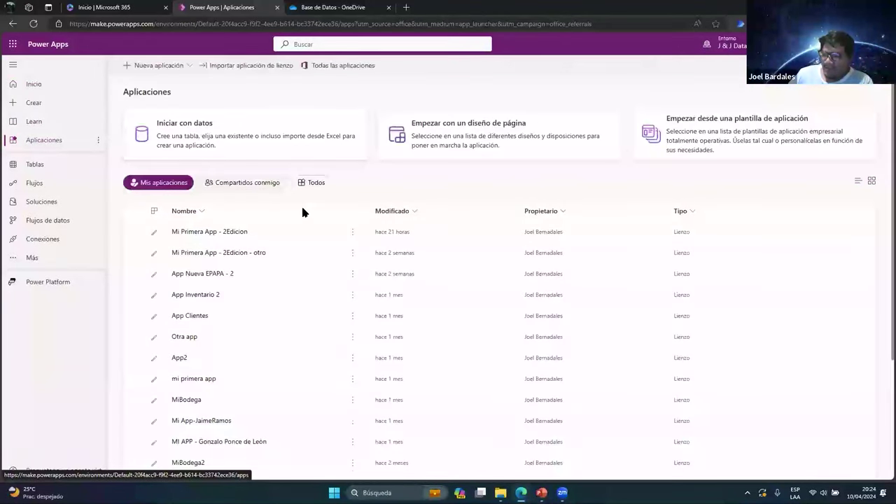
pyautogui.click(34, 164)
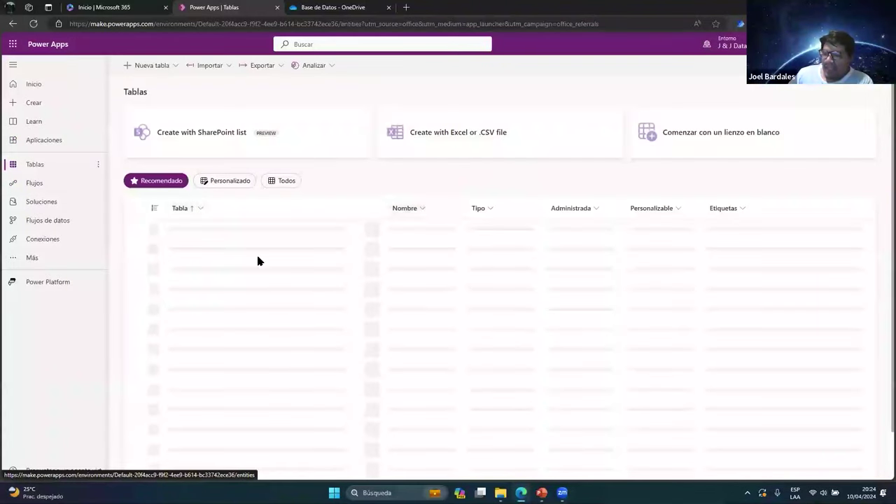
pyautogui.click(34, 183)
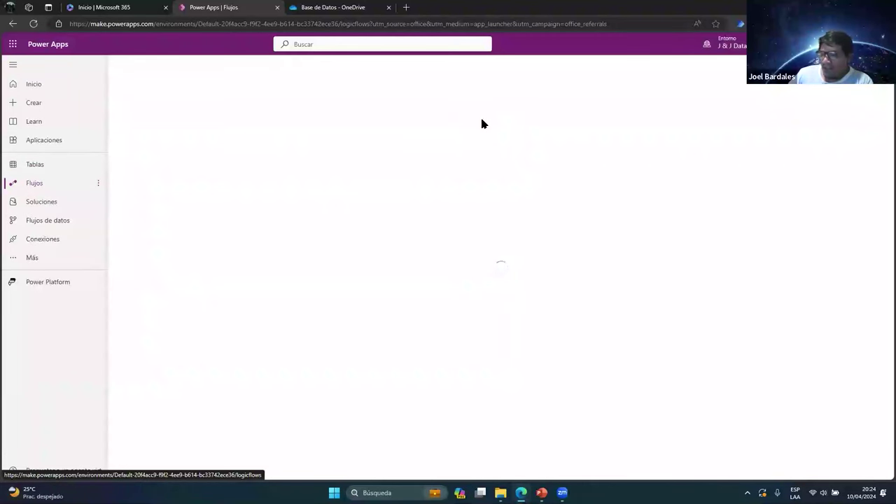
pyautogui.click(52, 202)
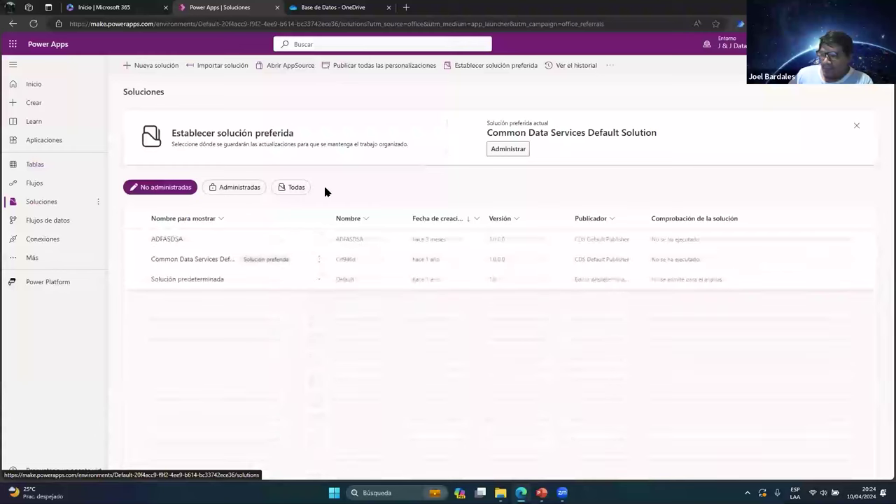
pyautogui.click(47, 220)
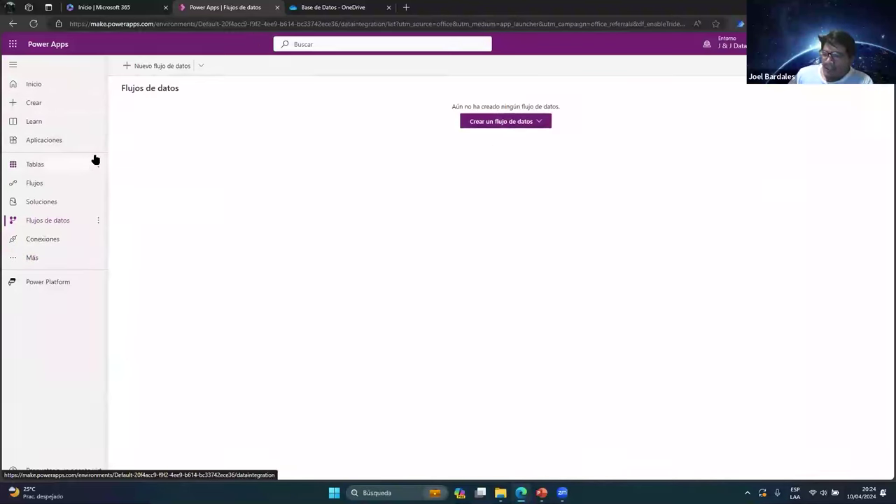
pyautogui.click(44, 108)
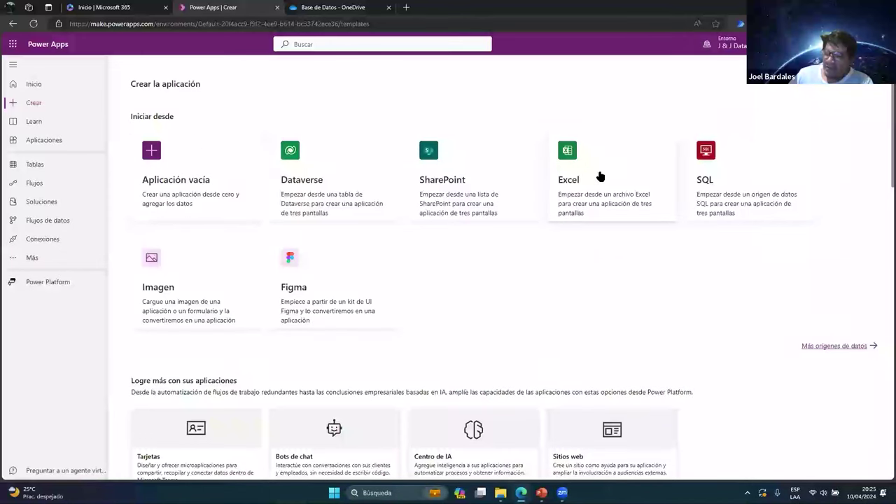
# Start a new app from Excel and return to the OneDrive folder tab
pyautogui.click(585, 155)
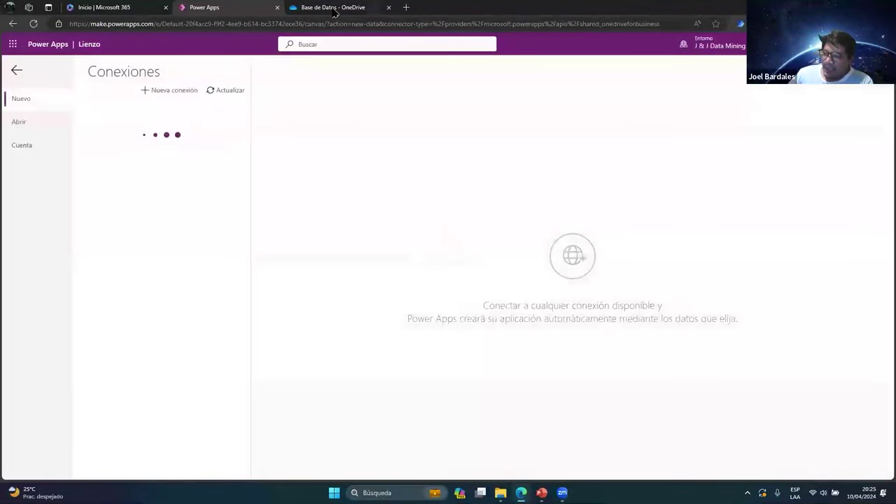
pyautogui.click(333, 7)
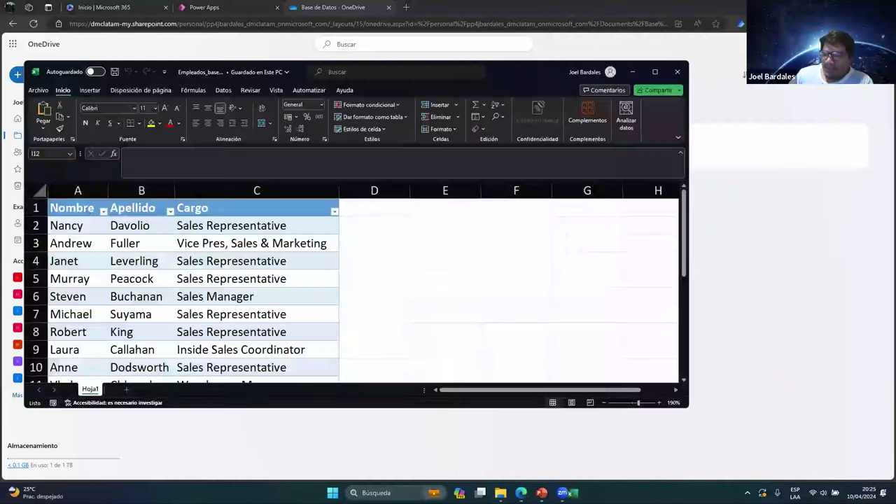
# Confirm in the Name Manager that tb_empleados_base covers Hoja1!$A$2:$C$18, then close Excel
pyautogui.click(70, 225)
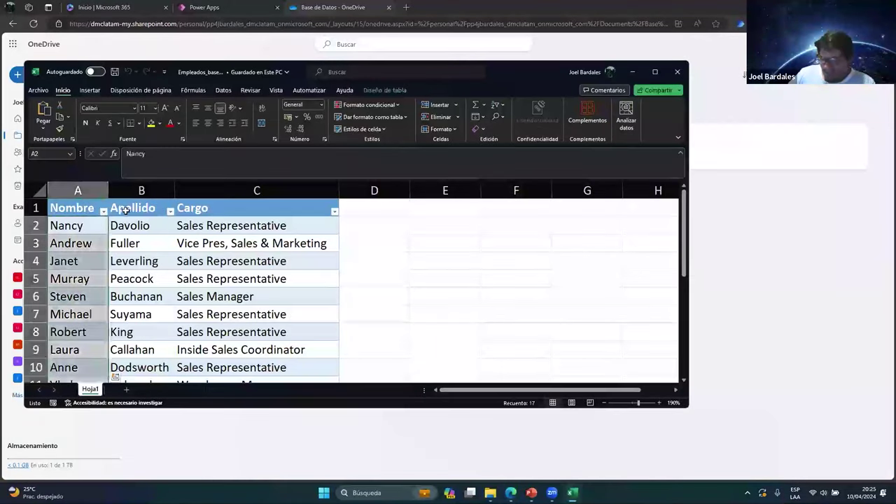
pyautogui.click(98, 208)
pyautogui.hotkey('ctrl', 'shift', 'End')
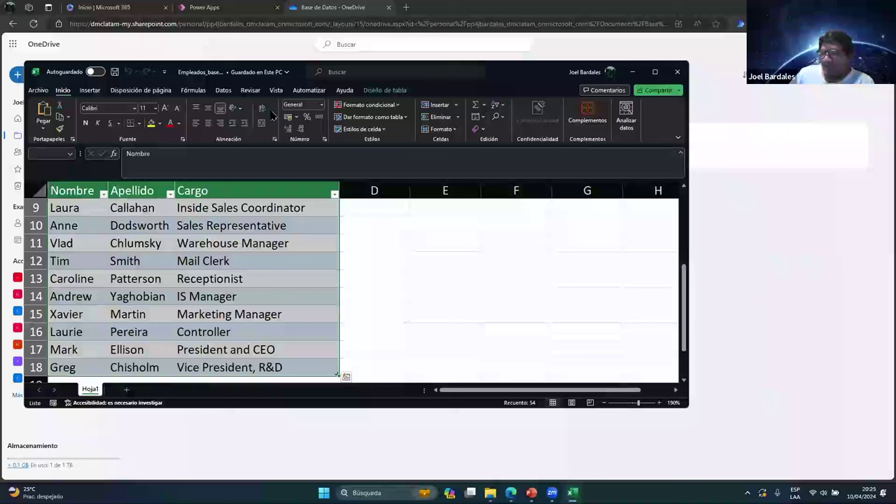
pyautogui.click(203, 92)
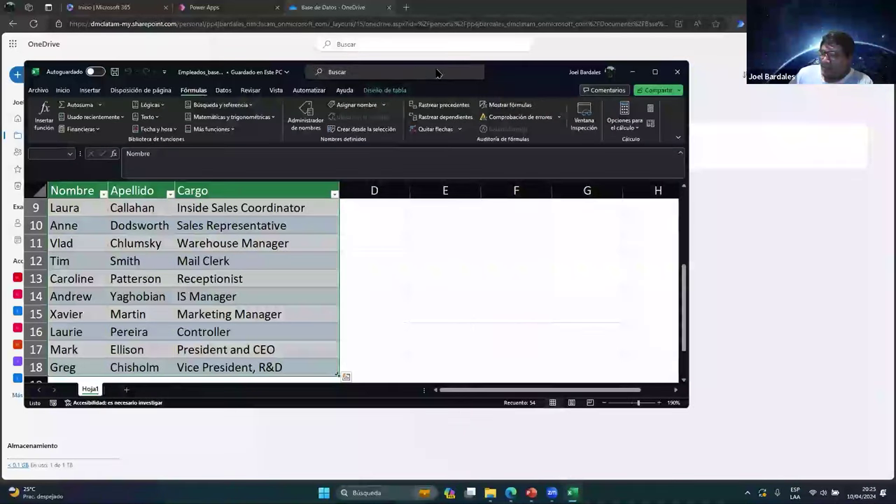
pyautogui.click(305, 112)
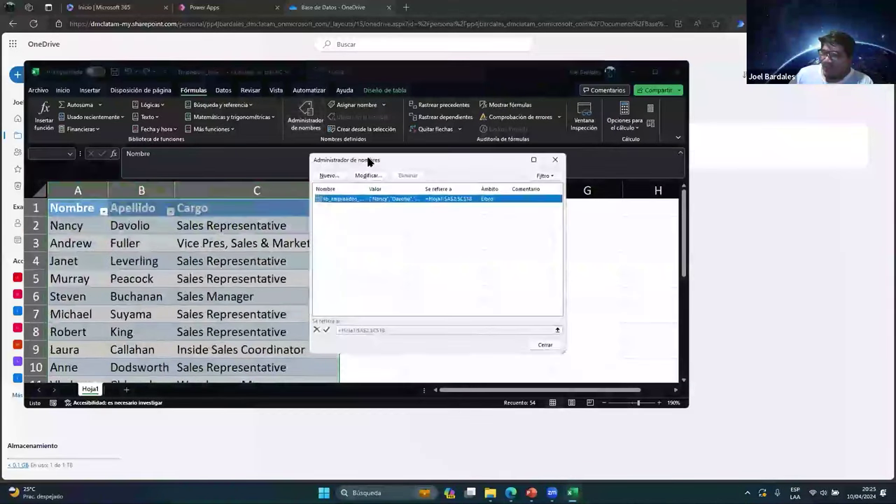
pyautogui.moveTo(379, 185); pyautogui.dragTo(386, 185)
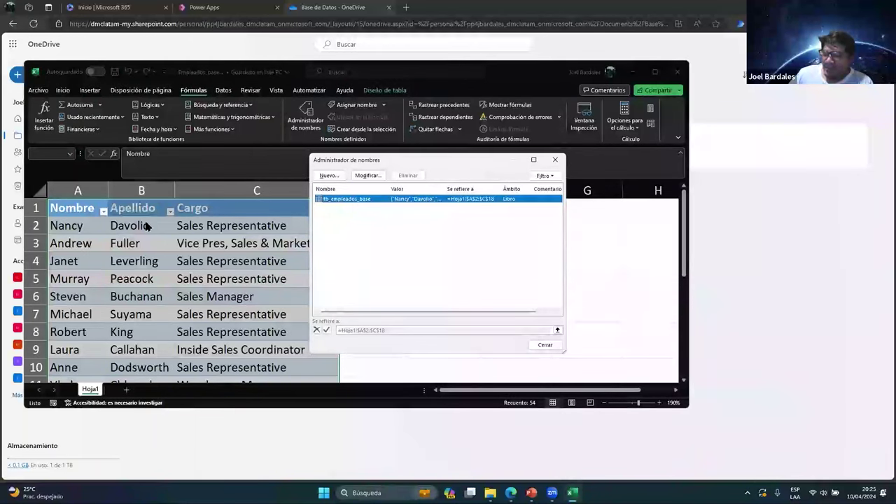
pyautogui.click(555, 160)
pyautogui.click(677, 72)
pyautogui.click(245, 7)
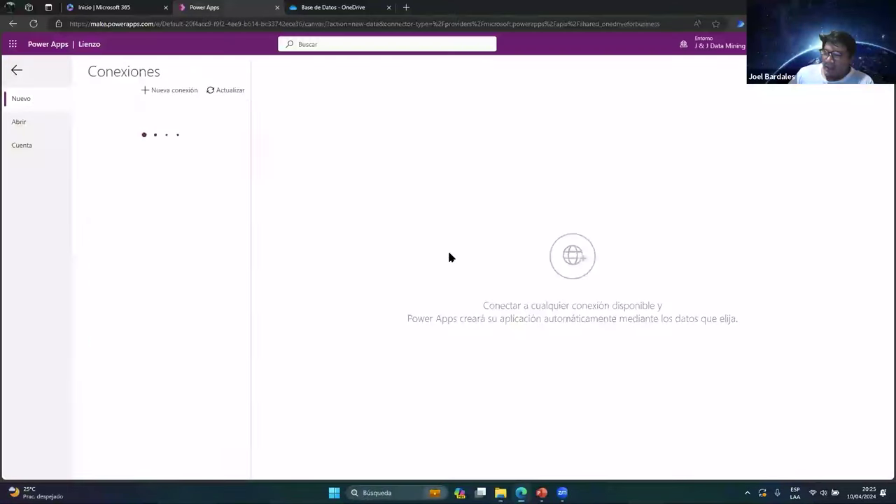
# Go back to app creation and start an Excel-based app again
pyautogui.click(16, 70)
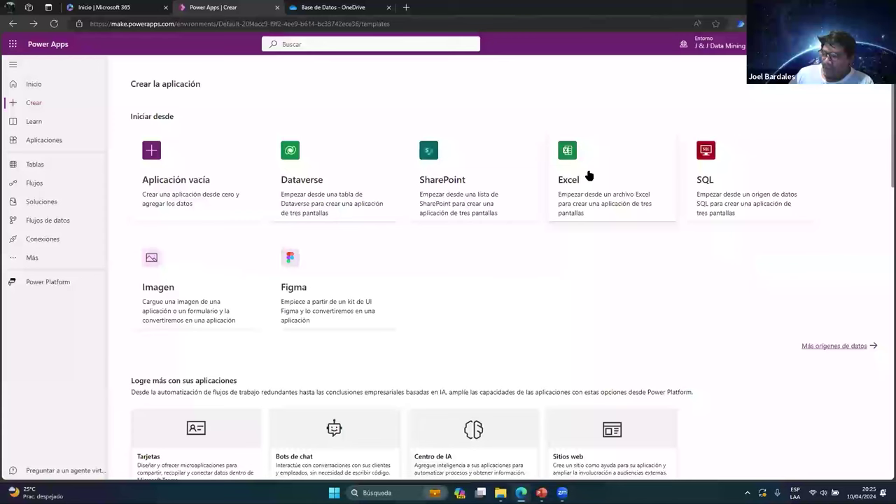
pyautogui.click(588, 173)
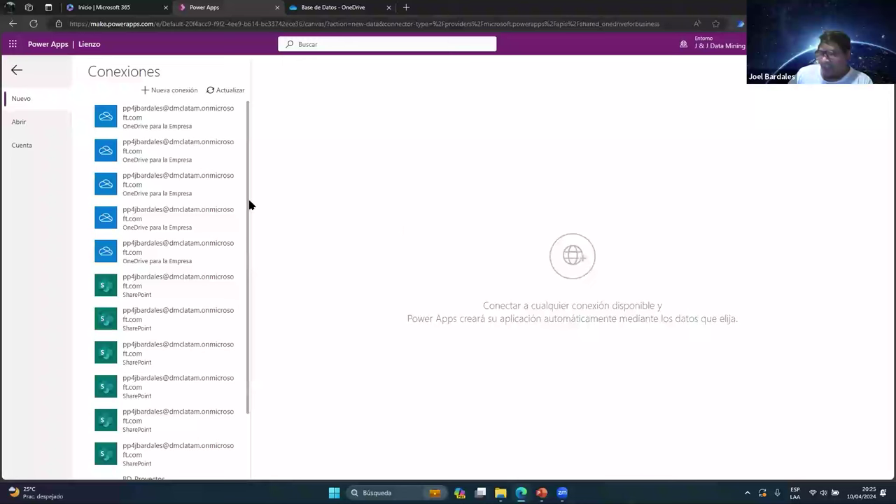
pyautogui.scroll(-1, 168, 292)
pyautogui.scroll(1, 166, 182)
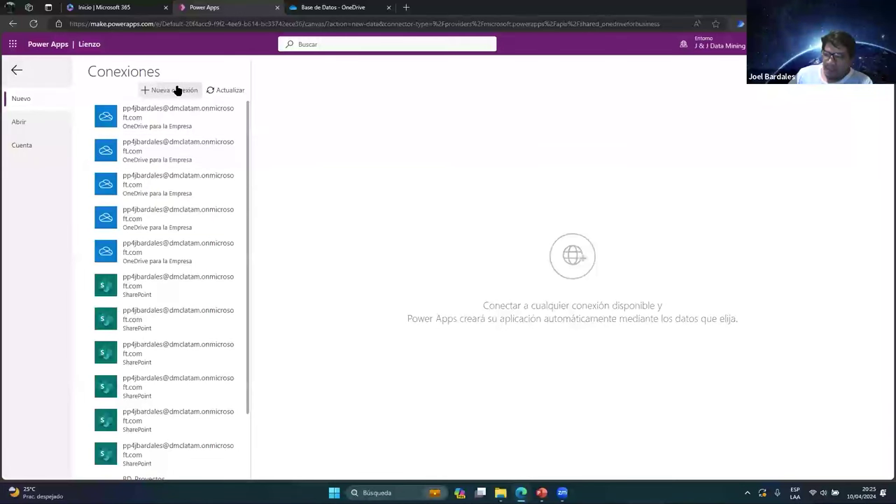
# Browse the full connector catalogue and pick OneDrive for Business
pyautogui.click(177, 89)
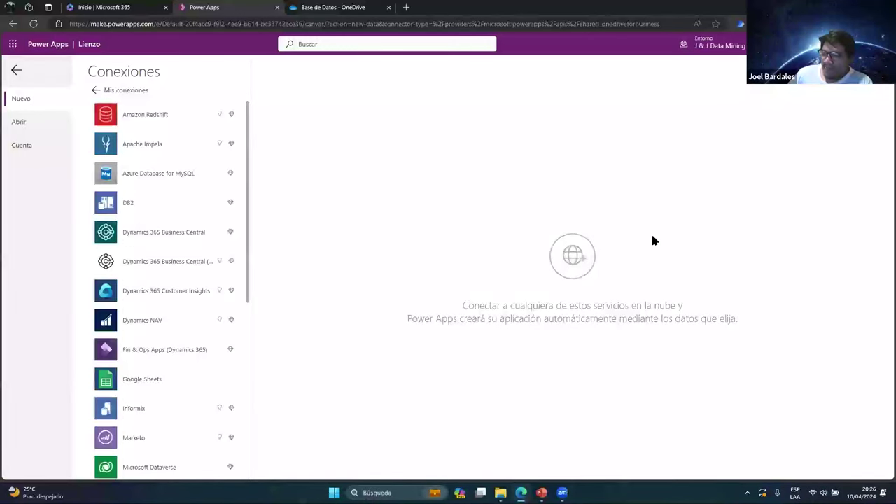
pyautogui.scroll(-2, 178, 306)
pyautogui.scroll(-3, 178, 308)
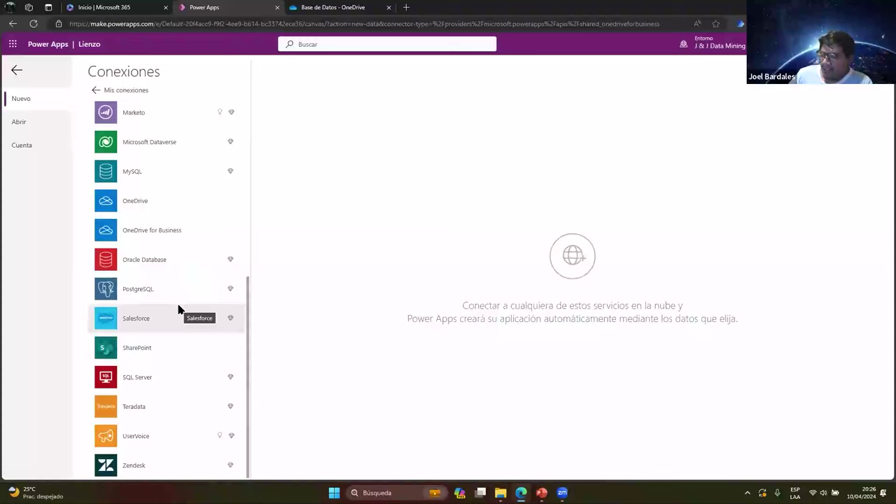
pyautogui.scroll(4, 143, 374)
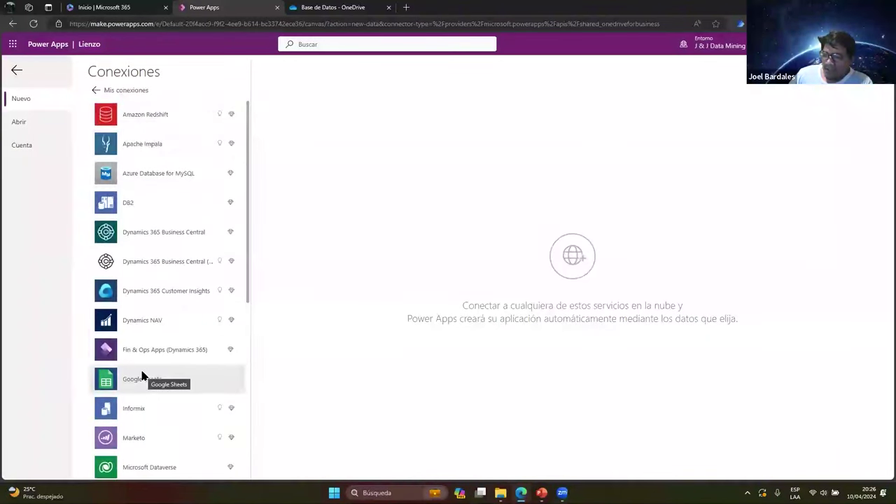
pyautogui.scroll(-2, 142, 376)
pyautogui.scroll(-2, 142, 376)
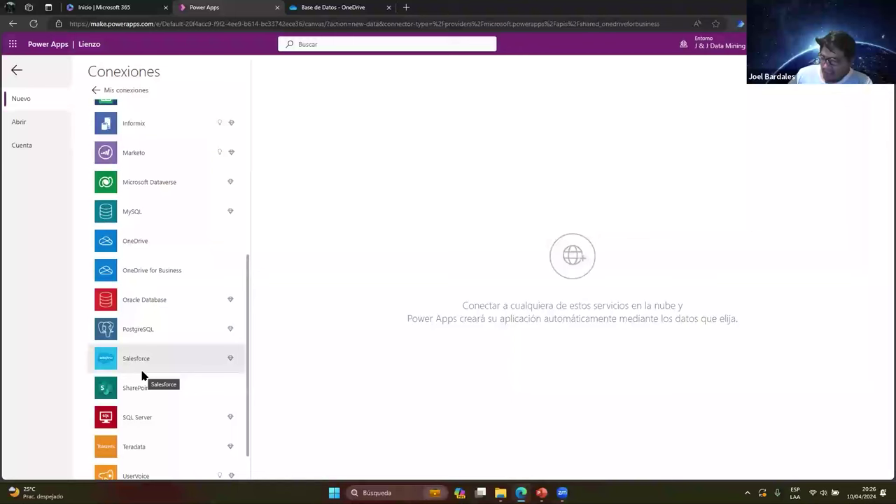
pyautogui.scroll(-1, 142, 376)
pyautogui.scroll(6, 142, 376)
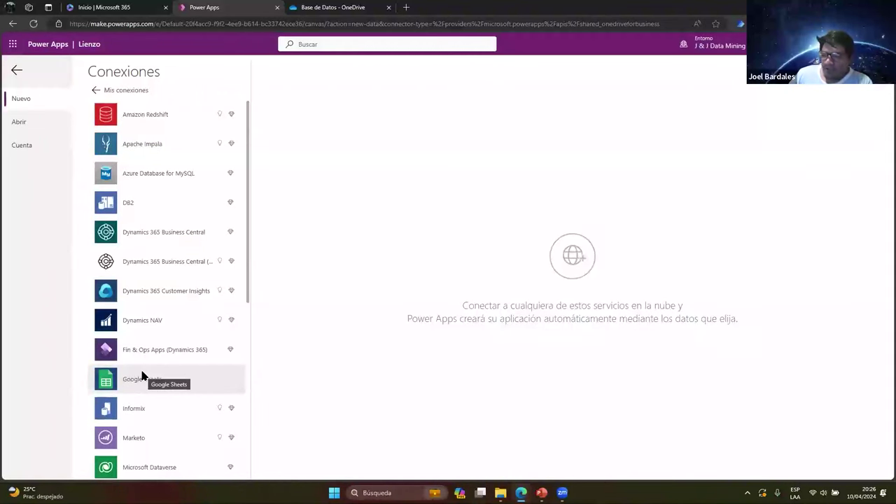
pyautogui.scroll(-1, 162, 195)
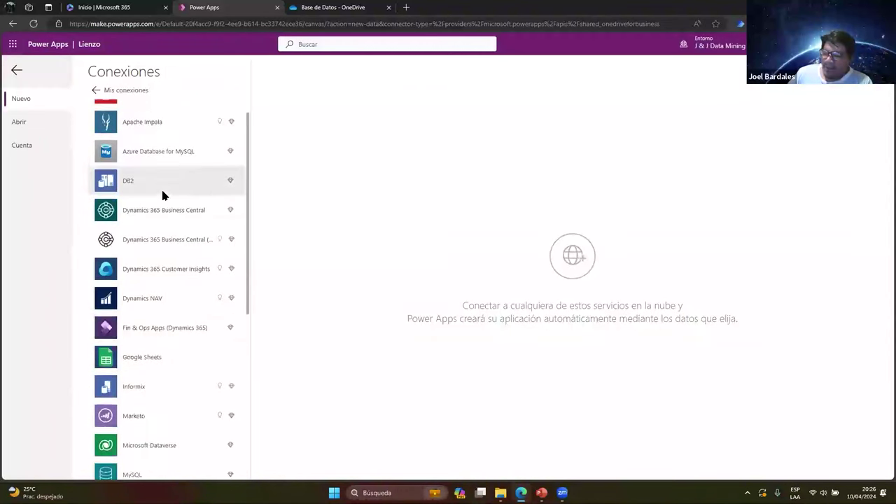
pyautogui.scroll(-4, 162, 195)
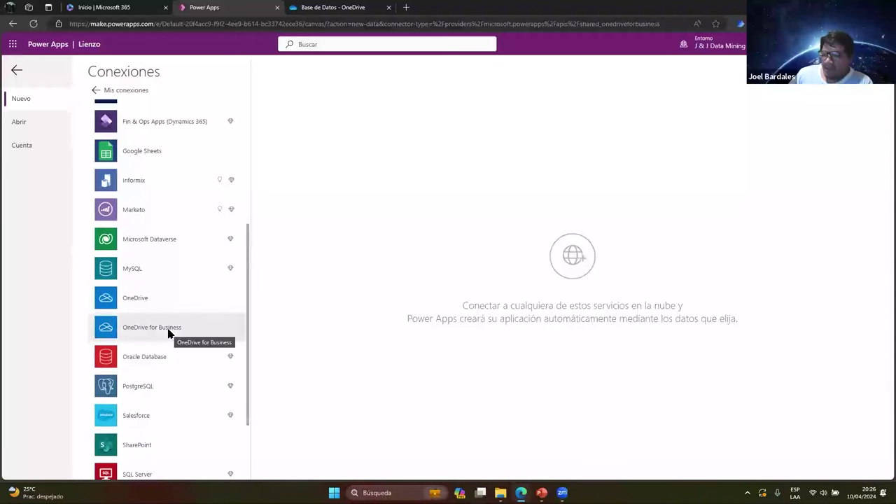
pyautogui.click(168, 334)
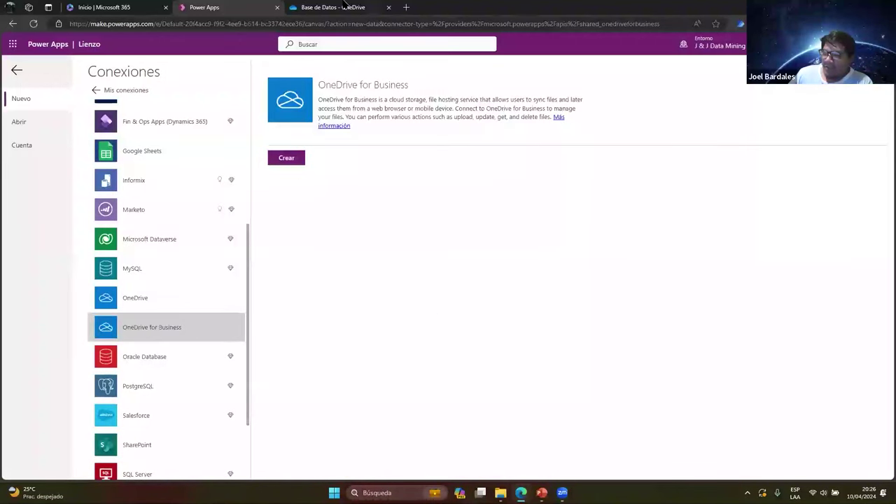
# Check the OneDrive folder tab and which account is signed in
pyautogui.click(344, 7)
pyautogui.click(273, 8)
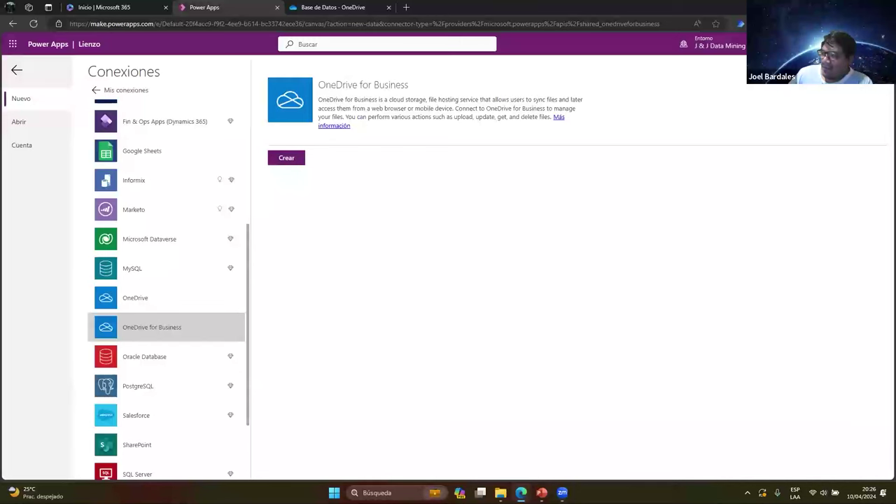
pyautogui.click(877, 43)
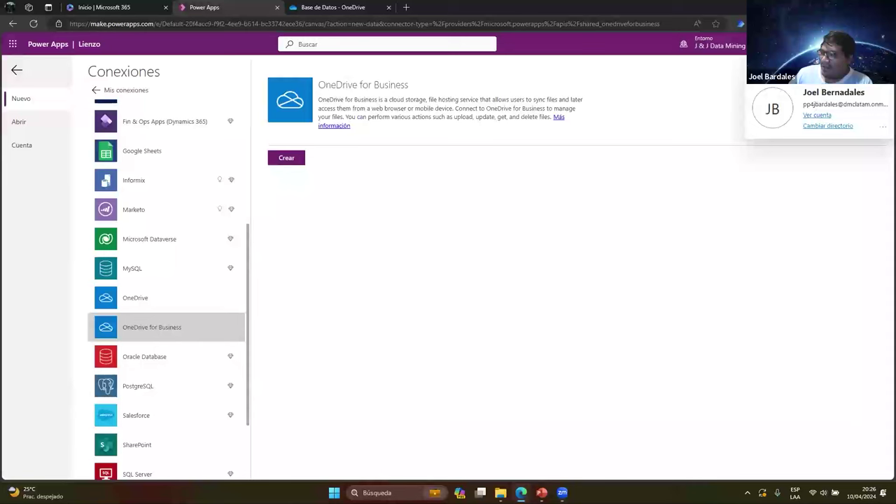
pyautogui.click(347, 135)
# Create the OneDrive for Business connection, signing in with the work account and allowing access
pyautogui.click(286, 158)
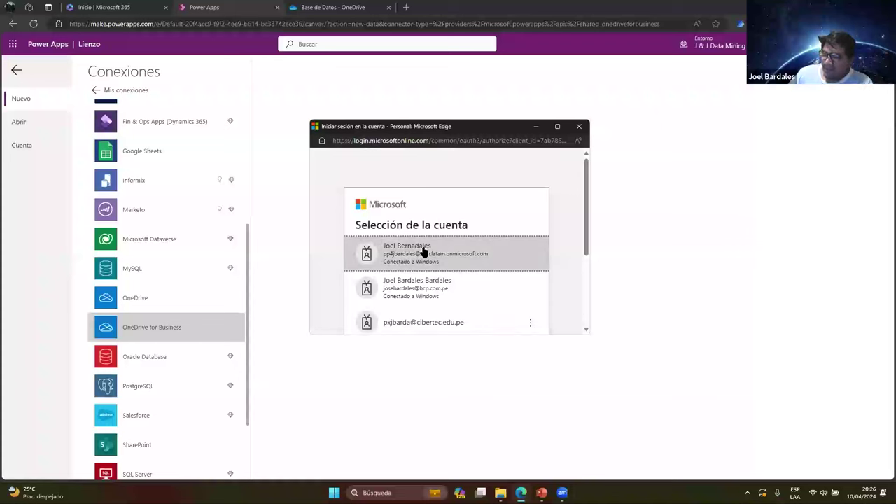
pyautogui.click(425, 253)
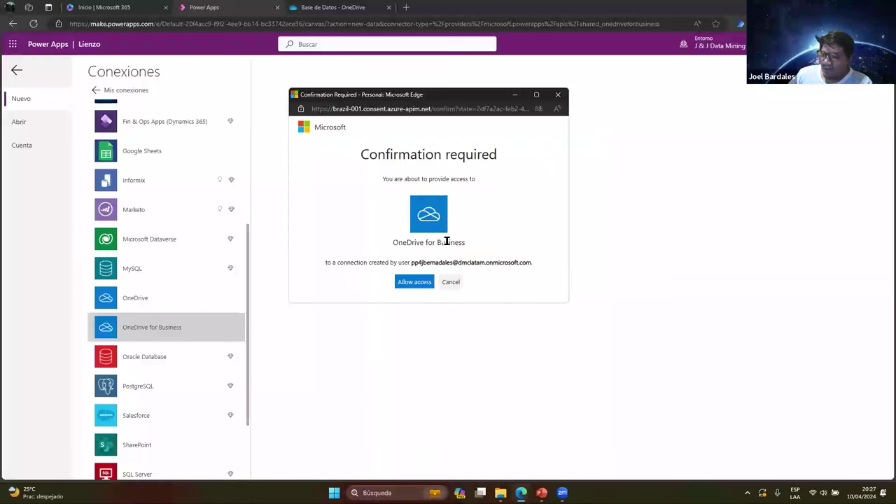
pyautogui.moveTo(411, 263); pyautogui.dragTo(534, 262)
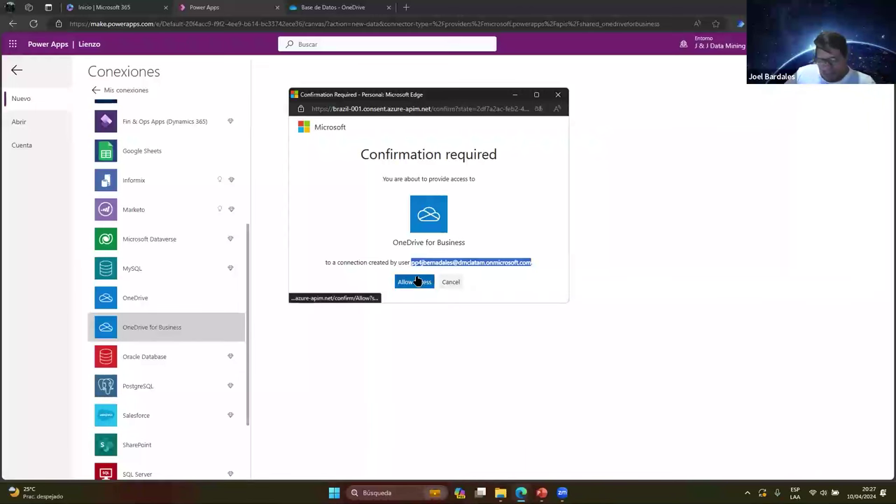
pyautogui.click(452, 279)
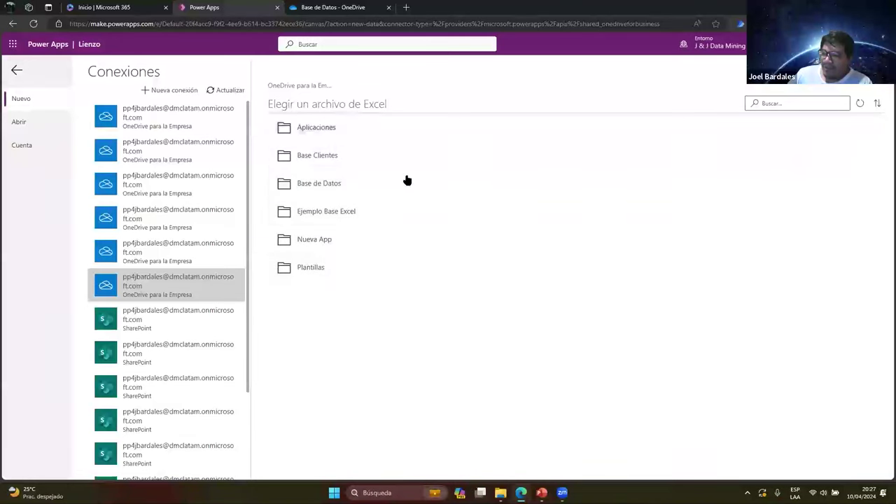
# Open Base de Datos > Empleados_base.xlsx in the file picker and choose the tb_empleados_base table
pyautogui.click(306, 6)
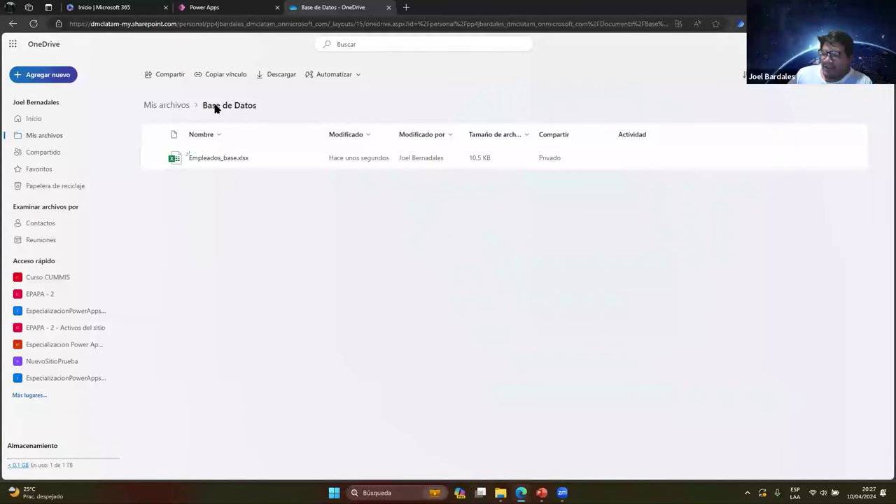
pyautogui.click(236, 10)
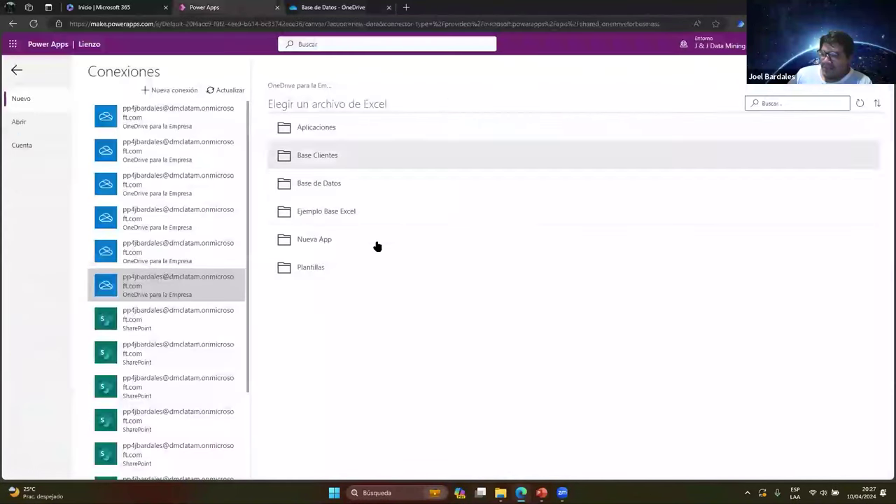
pyautogui.click(319, 182)
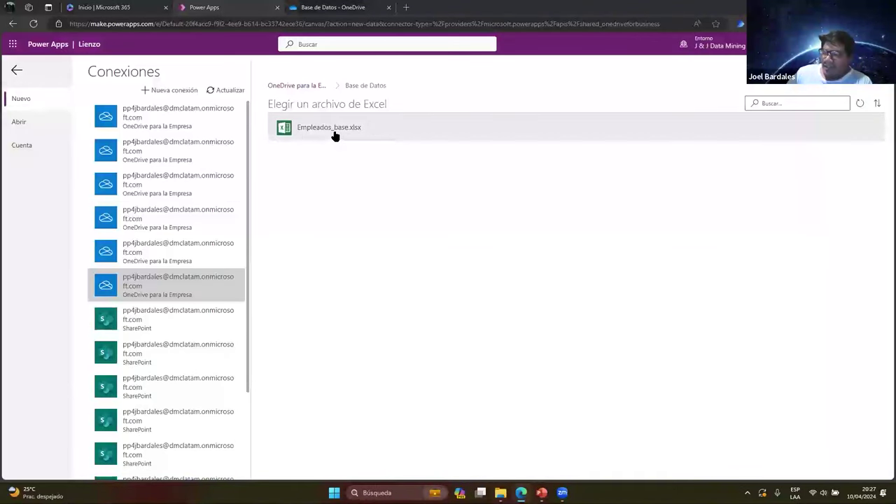
pyautogui.click(363, 134)
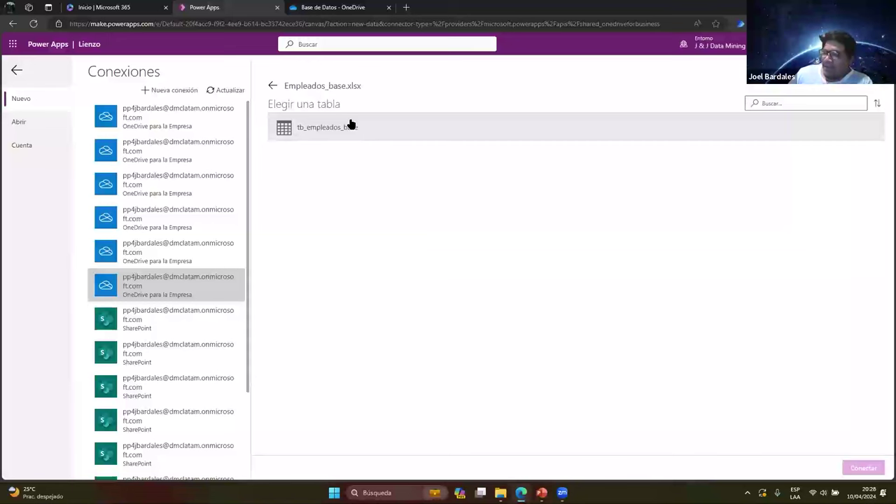
pyautogui.click(351, 126)
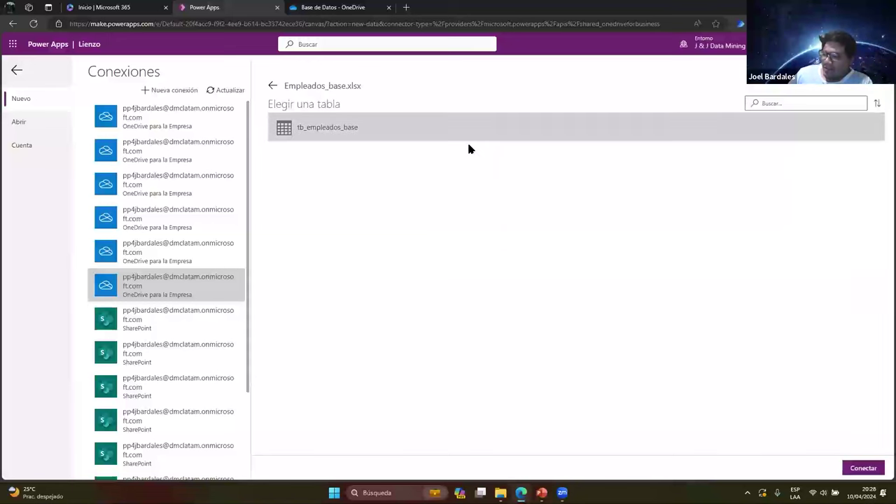
# Connect to generate the app, skip the welcome message and collapse BrowseScreen1 in the tree
pyautogui.click(863, 469)
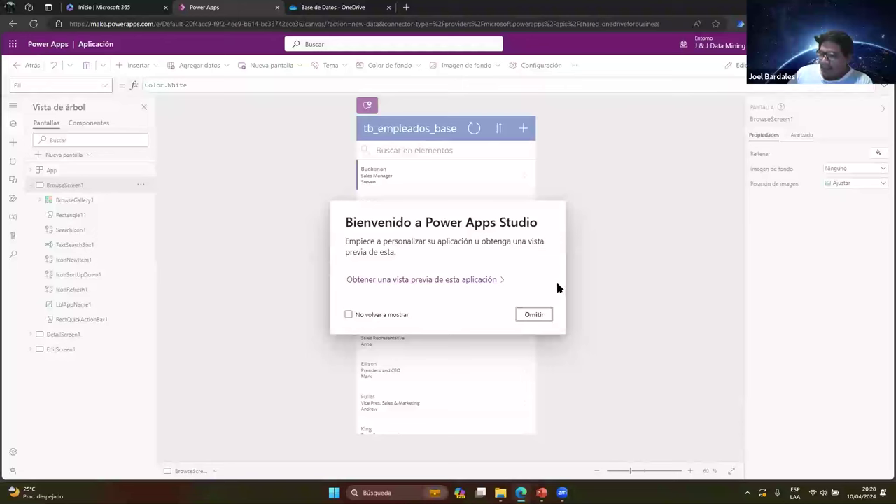
pyautogui.click(533, 315)
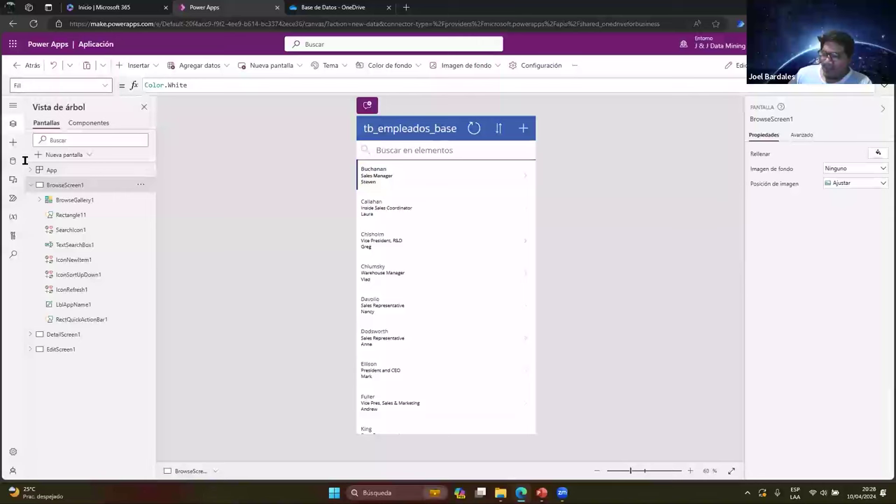
pyautogui.click(11, 107)
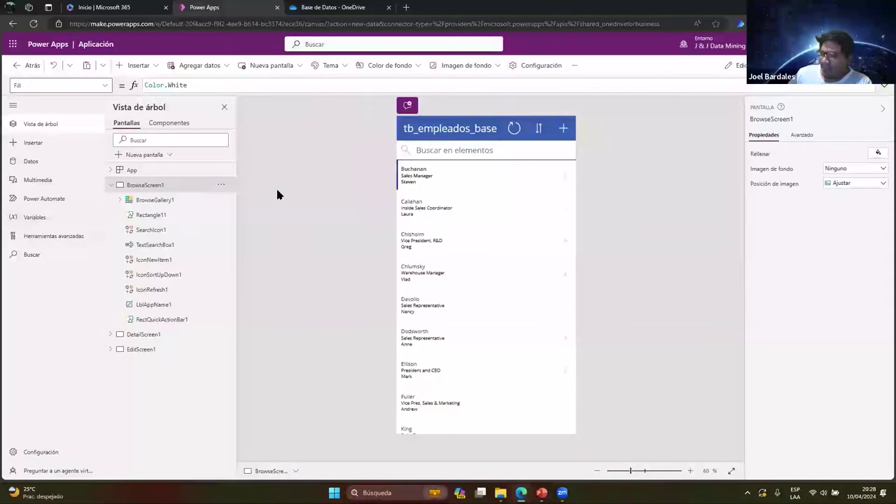
pyautogui.click(110, 185)
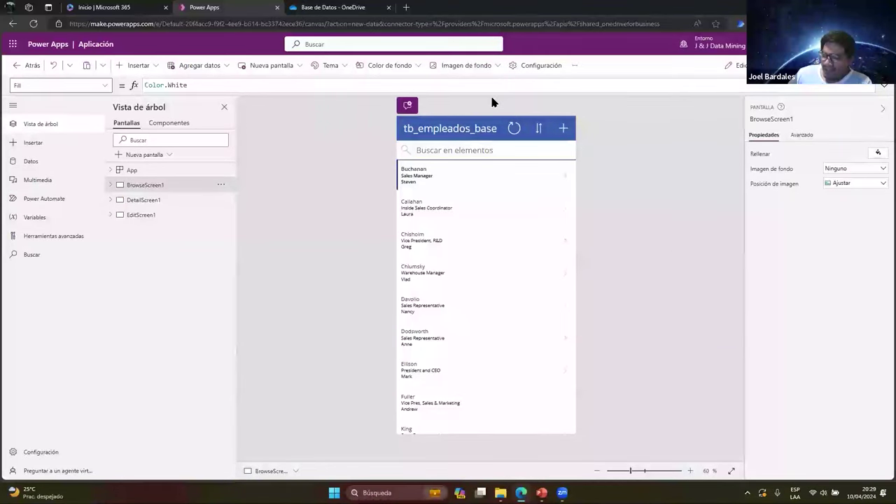
# Toggle the side navigation labels and show the Insertar controls list
pyautogui.click(10, 104)
pyautogui.click(12, 105)
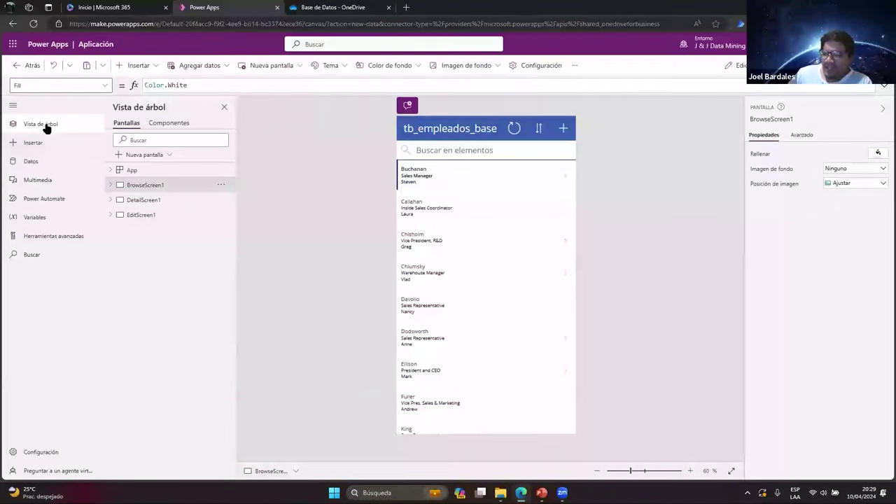
pyautogui.click(12, 105)
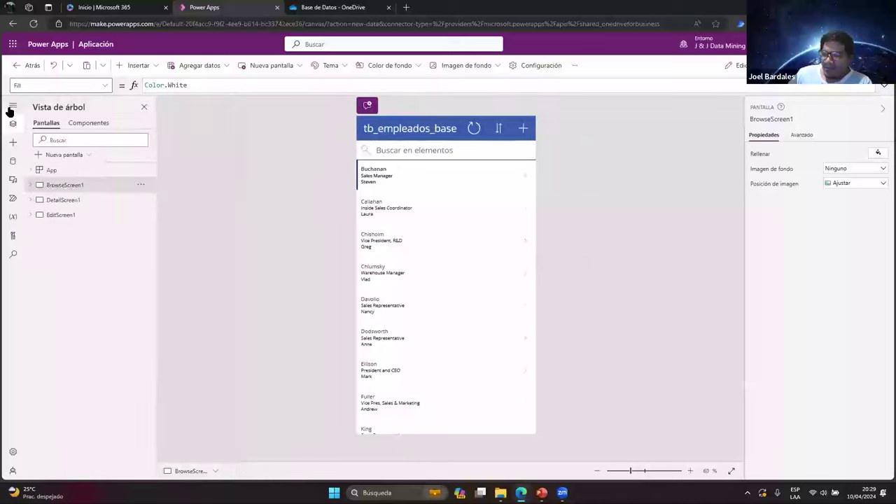
pyautogui.click(13, 106)
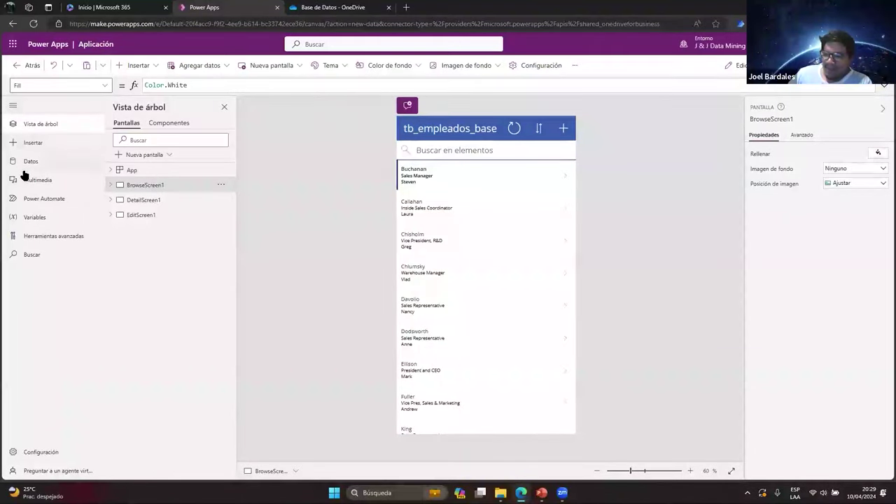
pyautogui.click(103, 140)
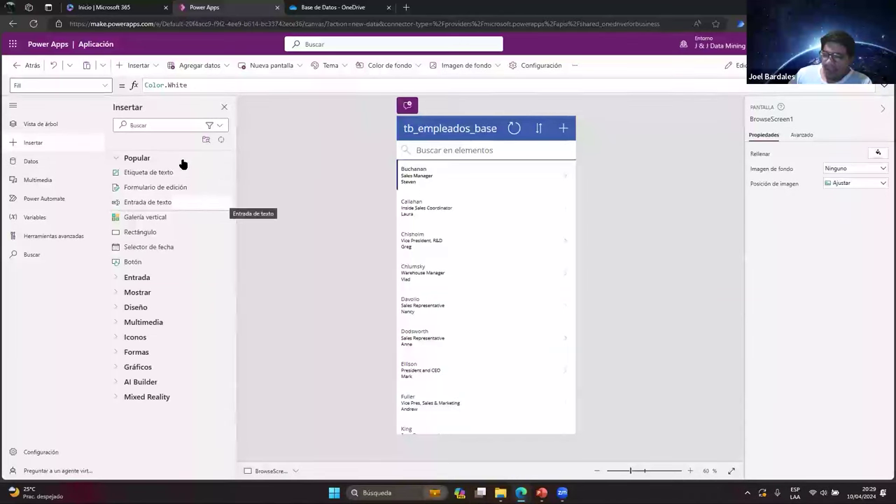
# Browse the input controls category, then show the app's data sources, including tb_empleados_base
pyautogui.click(117, 278)
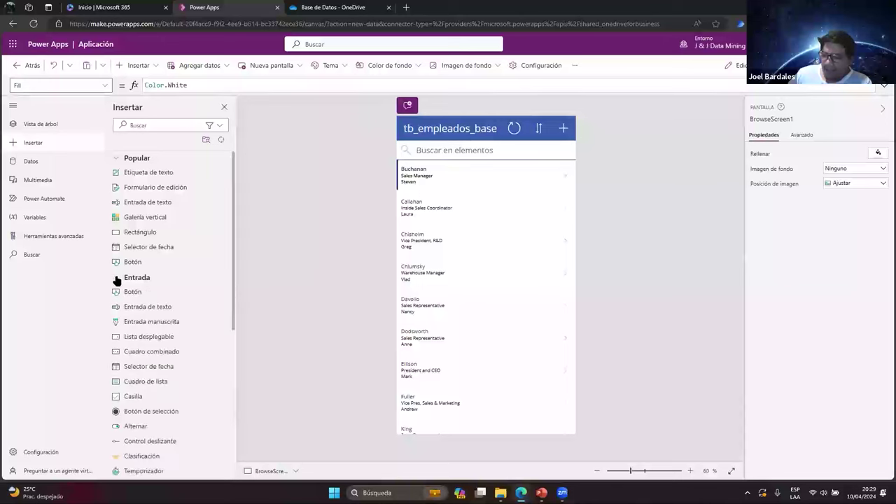
pyautogui.click(117, 277)
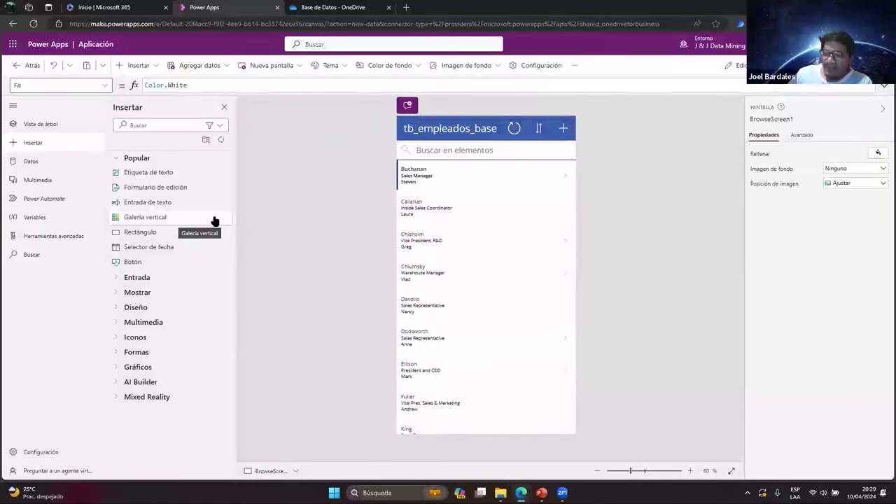
pyautogui.click(42, 162)
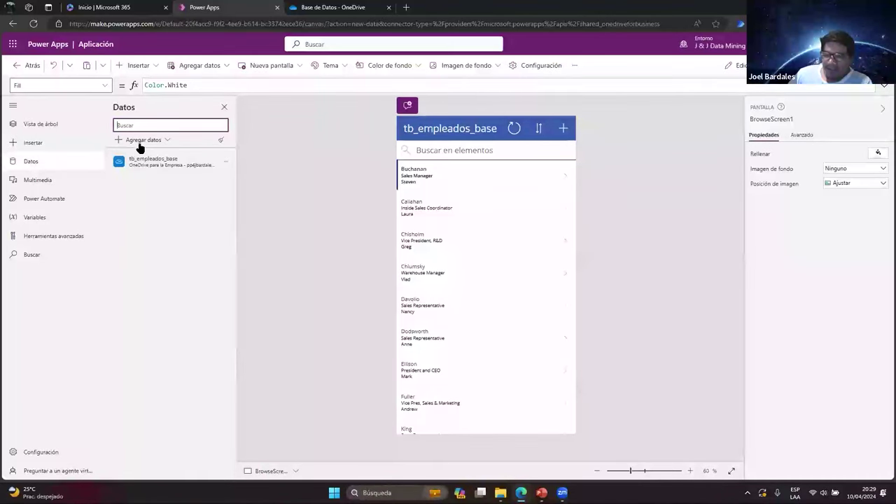
# Browse the connectors available for adding another data source
pyautogui.click(140, 142)
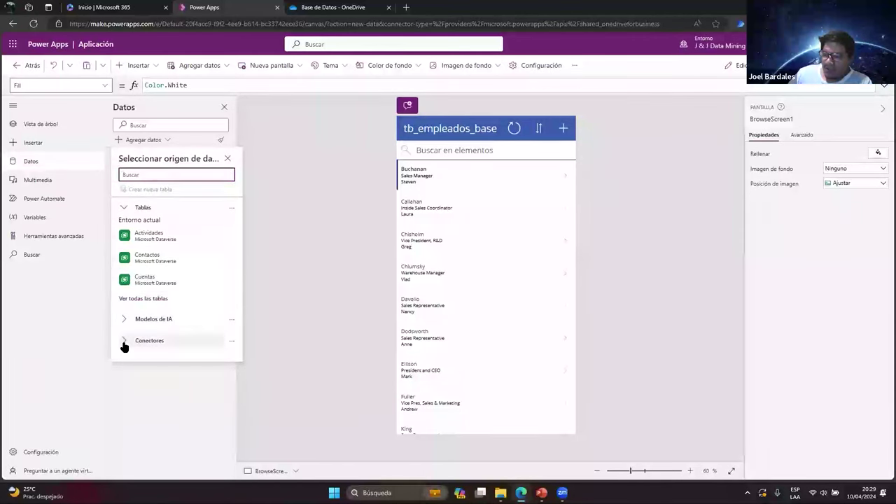
pyautogui.click(125, 343)
pyautogui.scroll(-3, 168, 252)
pyautogui.scroll(-2, 175, 280)
pyautogui.scroll(3, 175, 287)
pyautogui.scroll(-3, 176, 280)
pyautogui.scroll(-2, 176, 279)
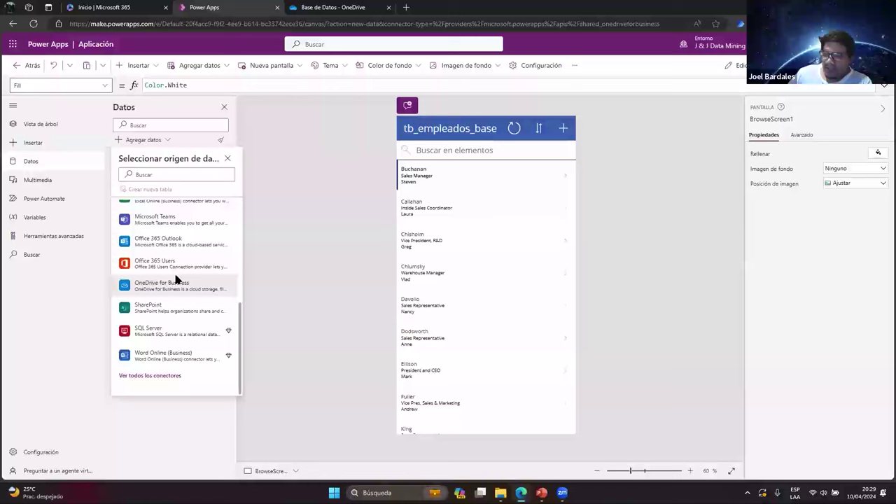
# Look through the Multimedia, Power Automate and Variables panels, then close the Variables panel
pyautogui.click(44, 180)
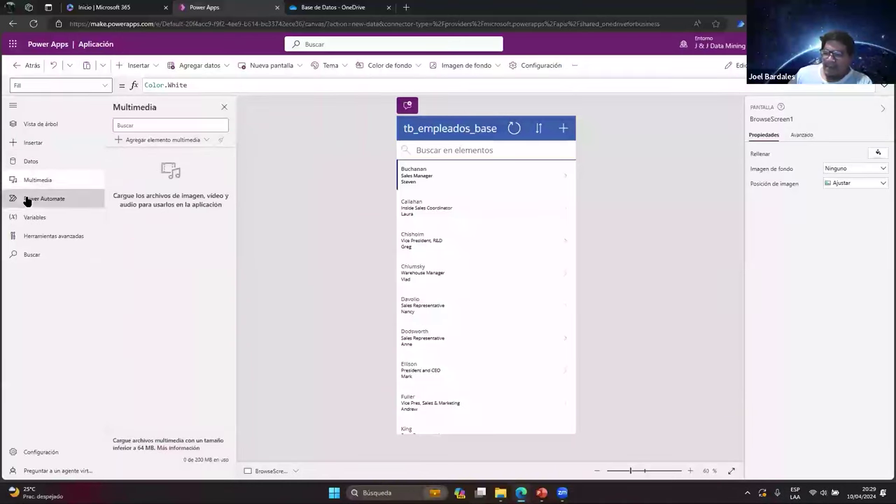
pyautogui.click(28, 200)
pyautogui.click(37, 222)
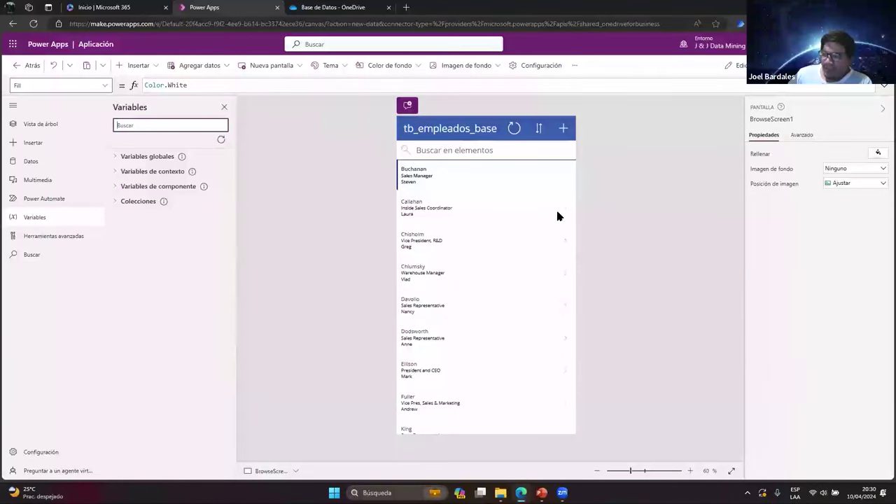
pyautogui.click(223, 108)
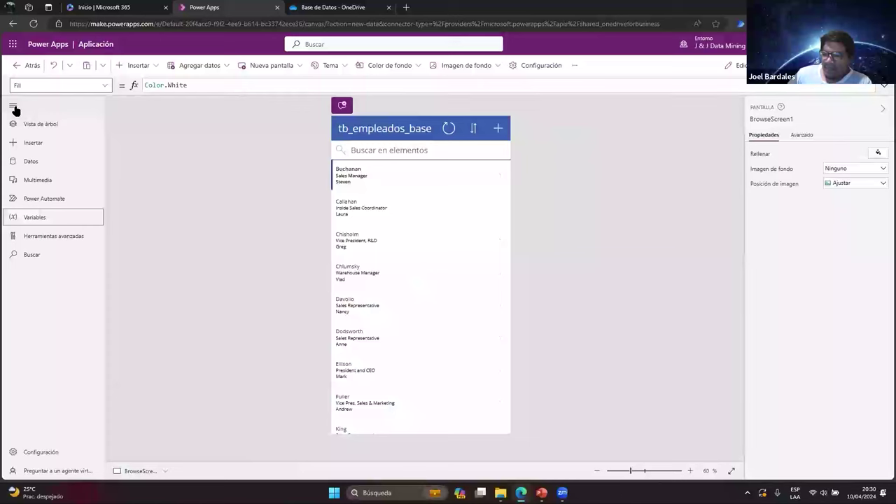
# Collapse the left navigation pane to an icon-only strip
pyautogui.click(13, 107)
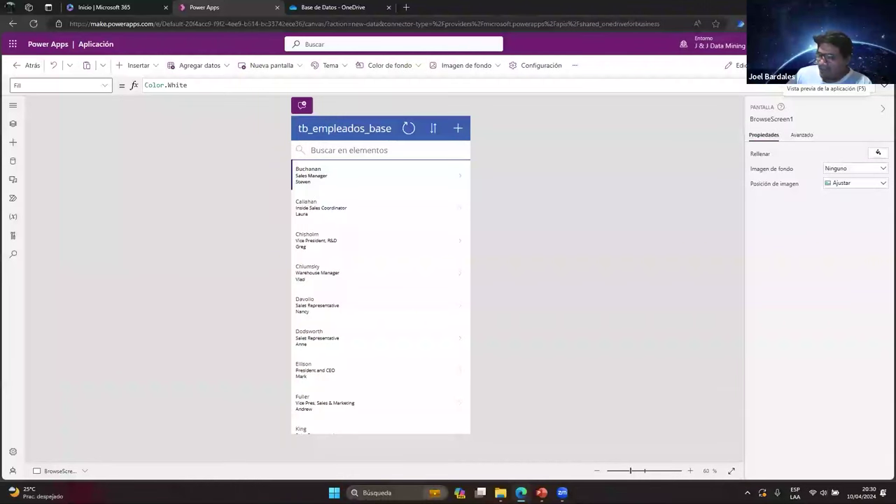
# Run the app in preview and compare its employee list with the Excel table
pyautogui.click(826, 65)
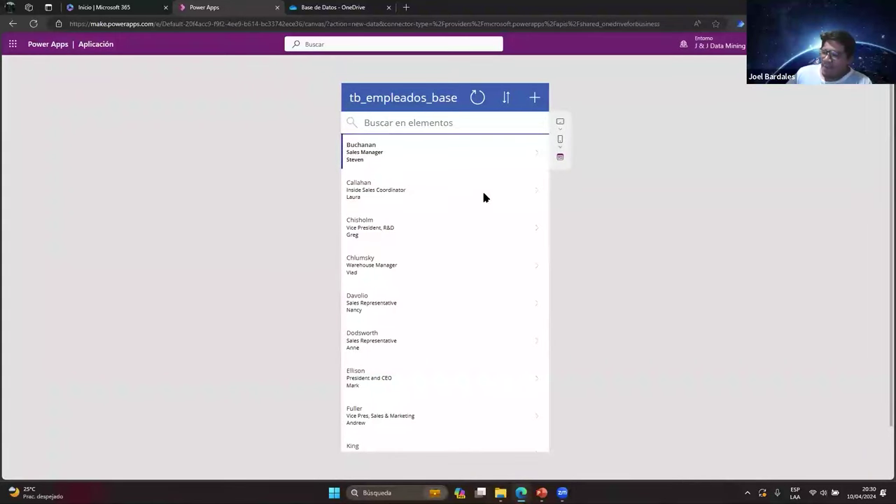
pyautogui.scroll(-5, 480, 170)
pyautogui.scroll(5, 479, 184)
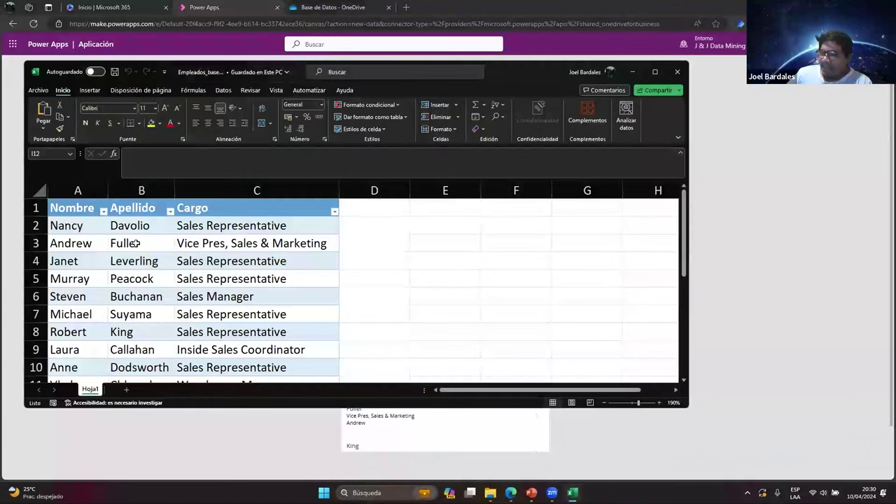
pyautogui.click(52, 226)
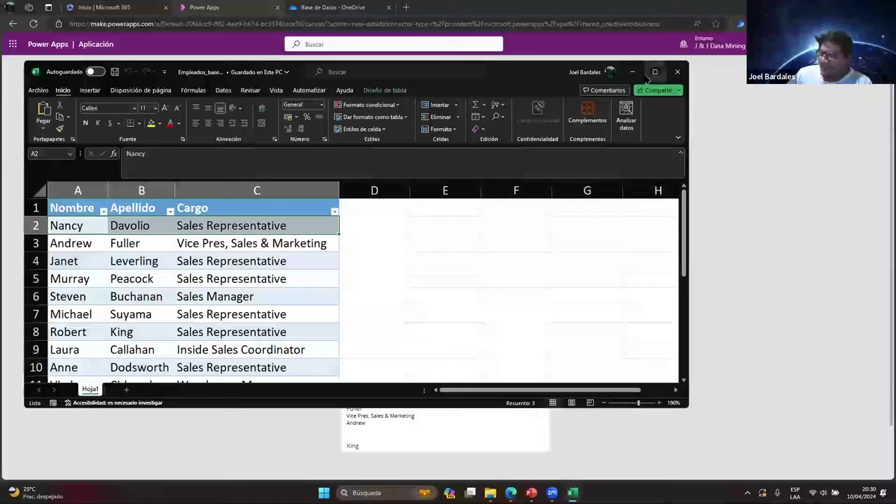
pyautogui.hotkey('alt', 'Tab')
# Search the employee list for 'nanc', then clear the search to show everyone
pyautogui.click(397, 123)
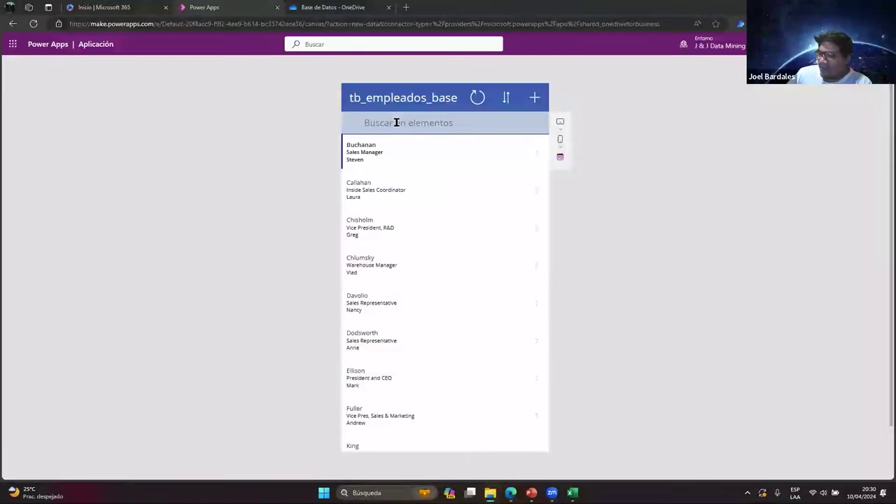
pyautogui.write('nanc')
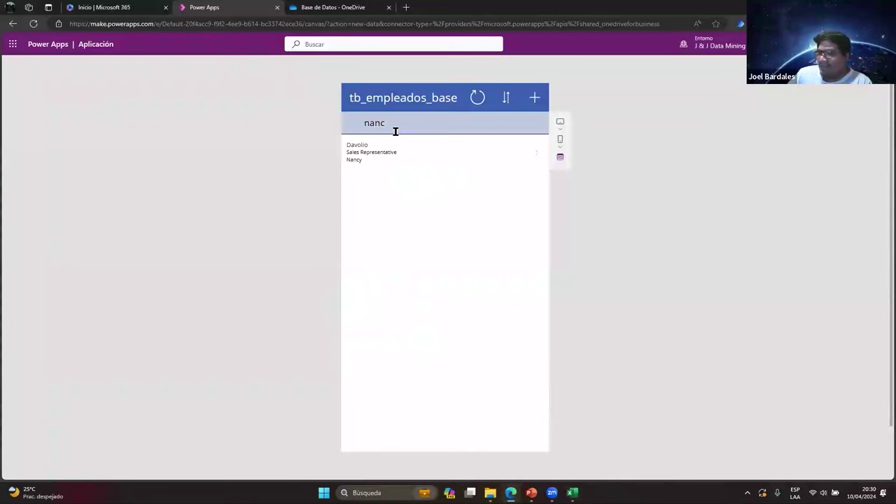
pyautogui.moveTo(396, 122); pyautogui.dragTo(366, 118)
pyautogui.press('BackSpace')
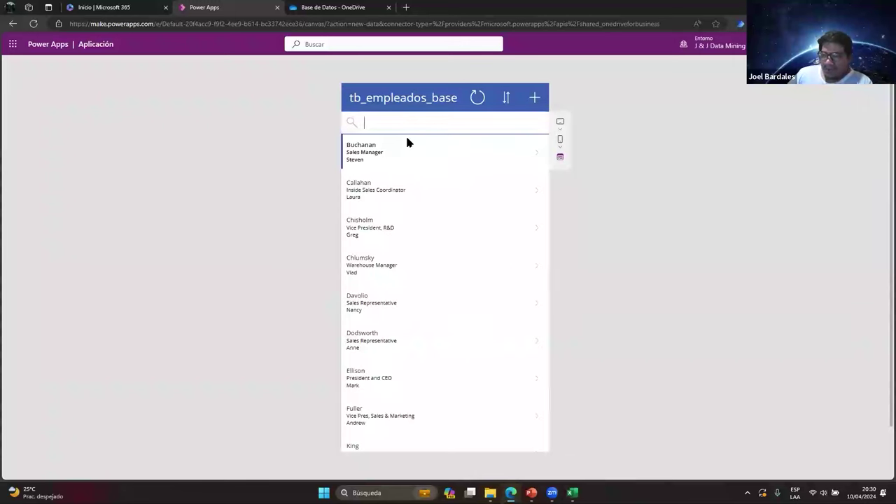
# Toggle the list sort to reverse and back, then open the Sales Manager's detail record
pyautogui.click(506, 100)
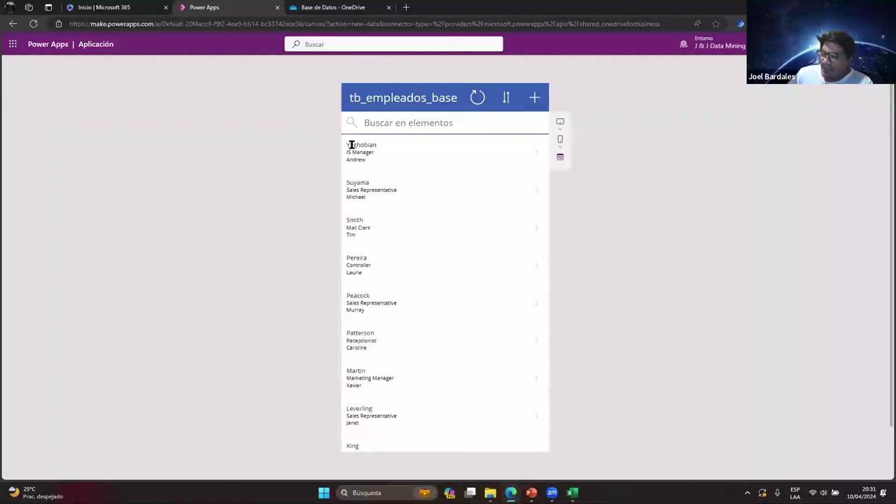
pyautogui.click(508, 97)
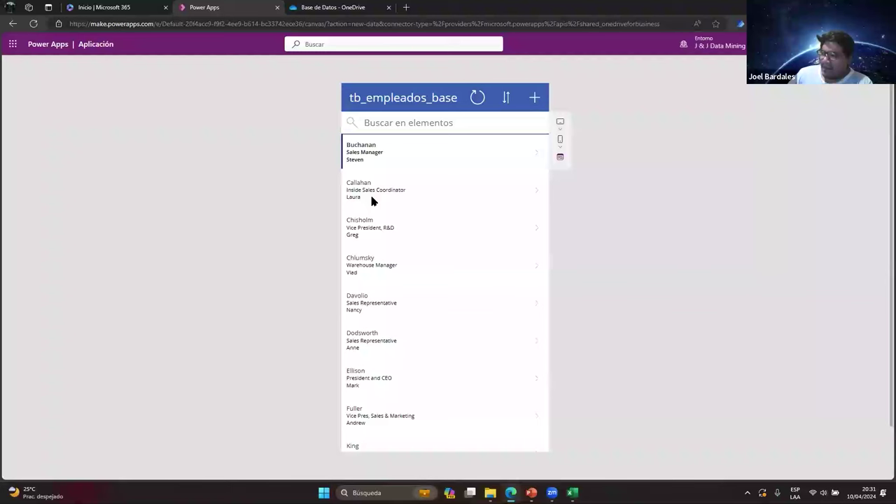
pyautogui.click(536, 155)
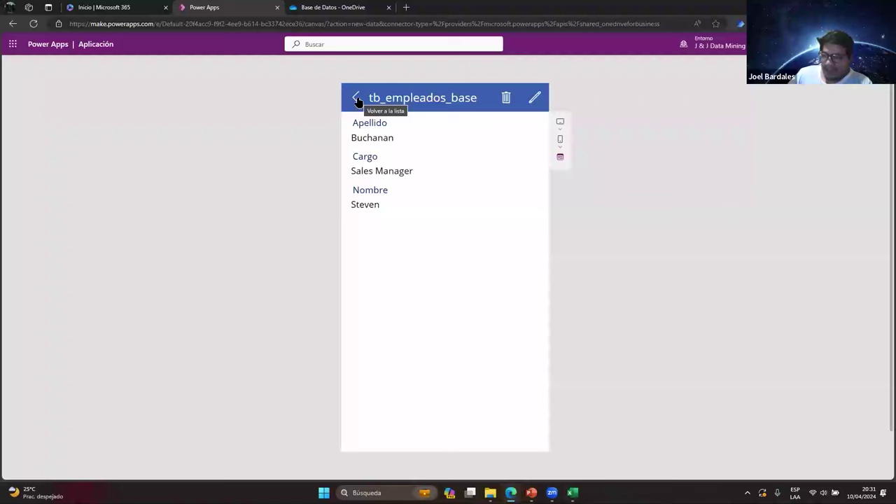
# Go back from the detail record to the employee list
pyautogui.click(357, 98)
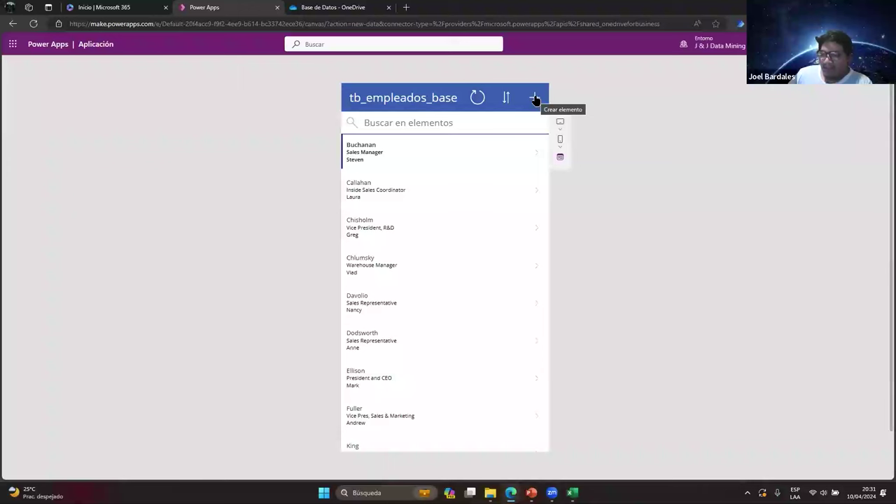
# Add a new employee with a surname, job title Analista and a first name, and submit it
pyautogui.click(536, 99)
pyautogui.click(405, 145)
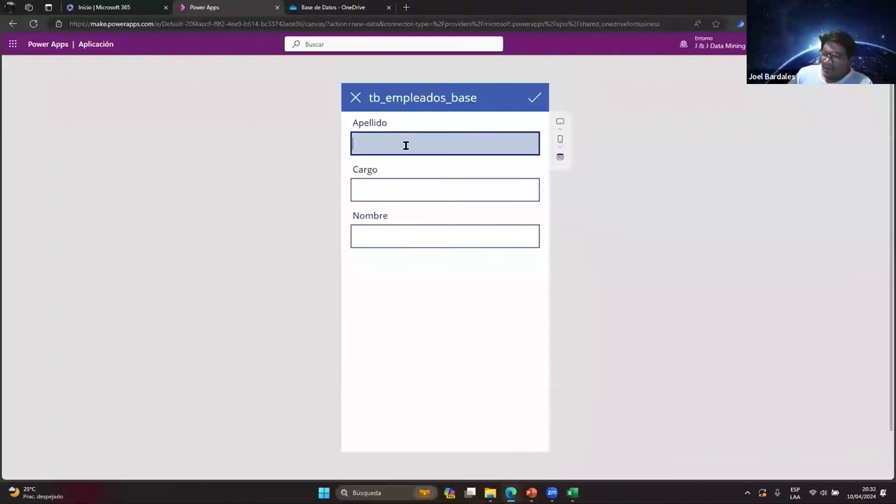
pyautogui.press('Tab')
pyautogui.press('Tab')
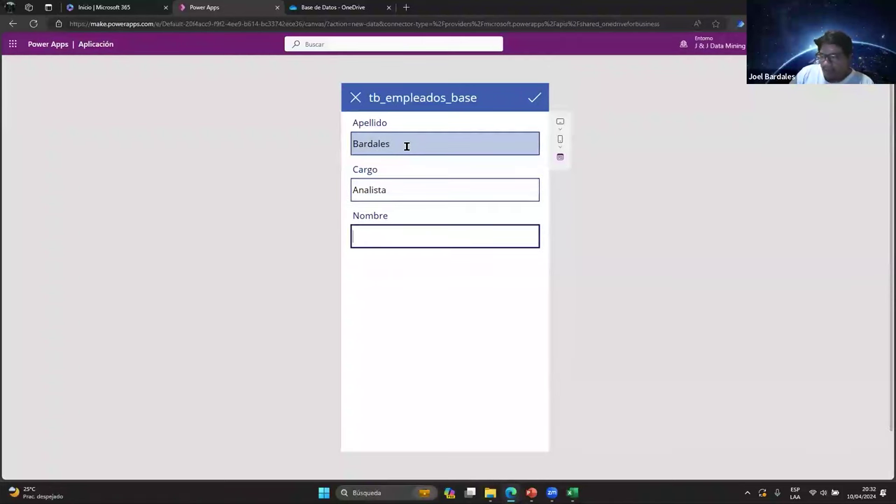
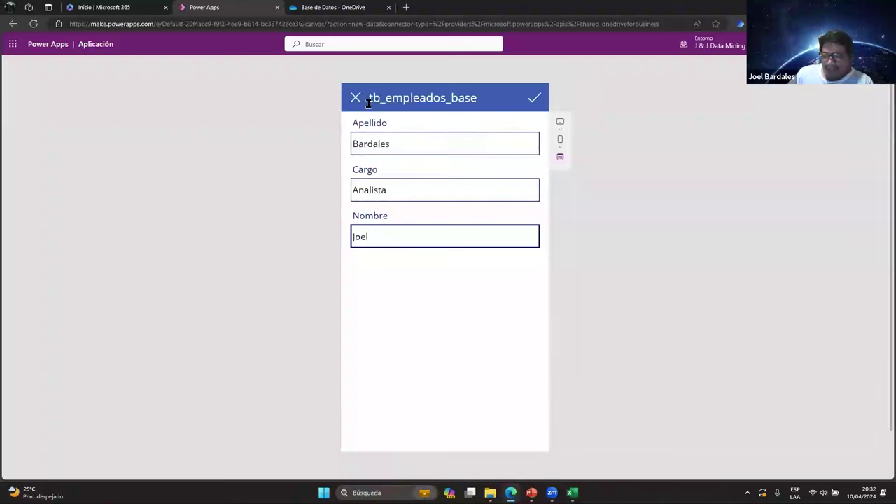
pyautogui.click(536, 103)
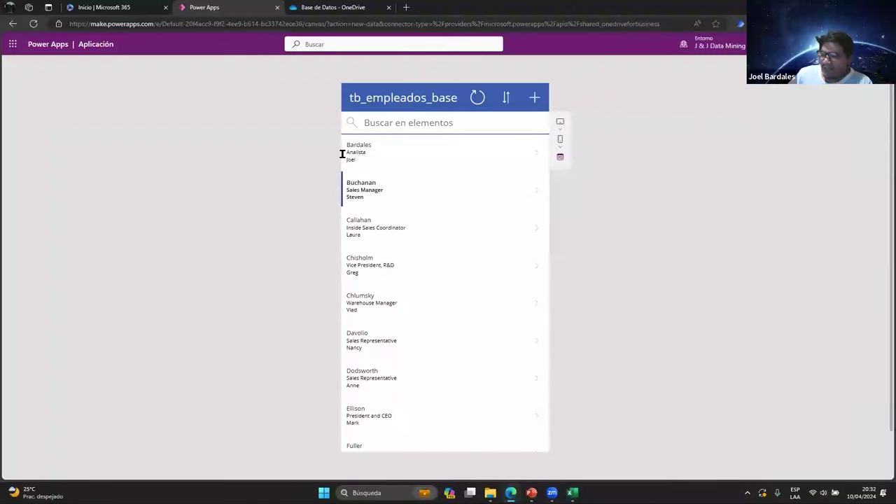
# Toggle the list sort both ways, then switch to the OneDrive Base de Datos folder
pyautogui.click(507, 97)
pyautogui.click(506, 100)
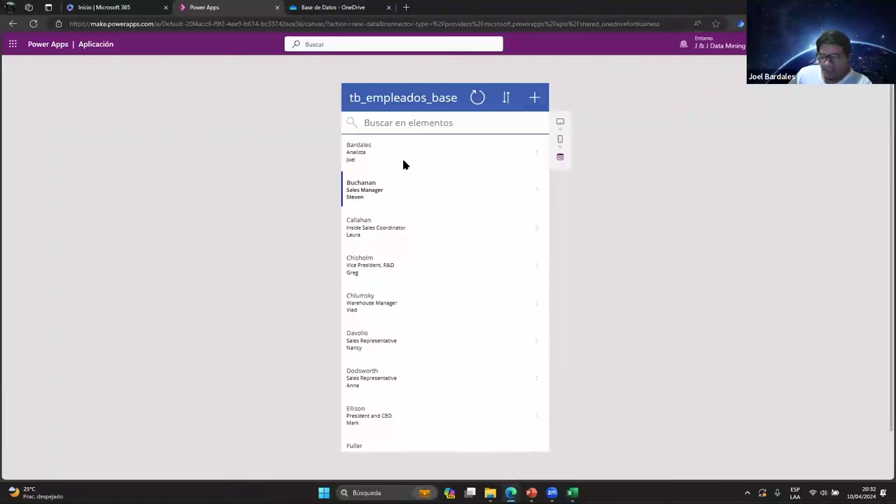
pyautogui.click(336, 7)
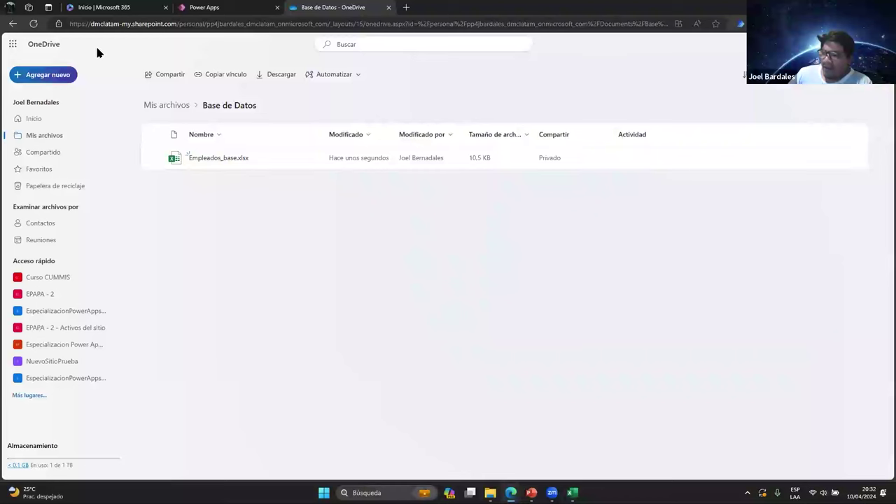
# Open Empleados_base.xlsx in Excel for the web and select the new record in A19:C19
pyautogui.click(216, 159)
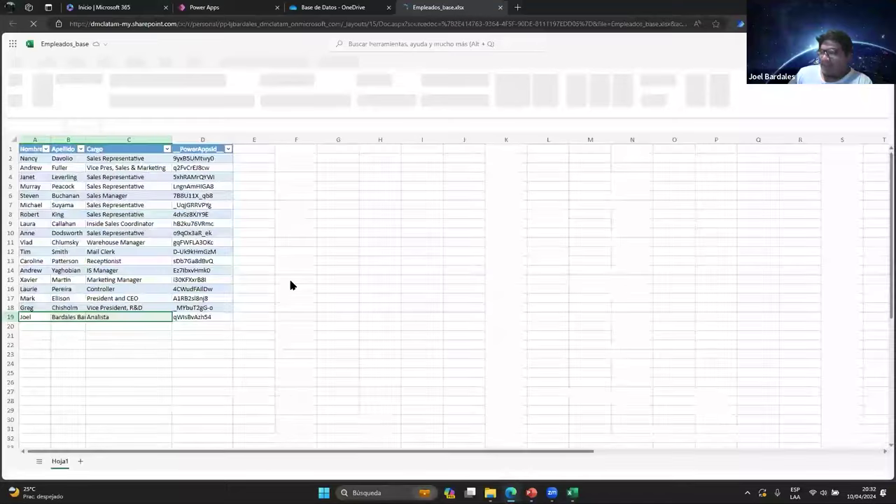
pyautogui.click(9, 317)
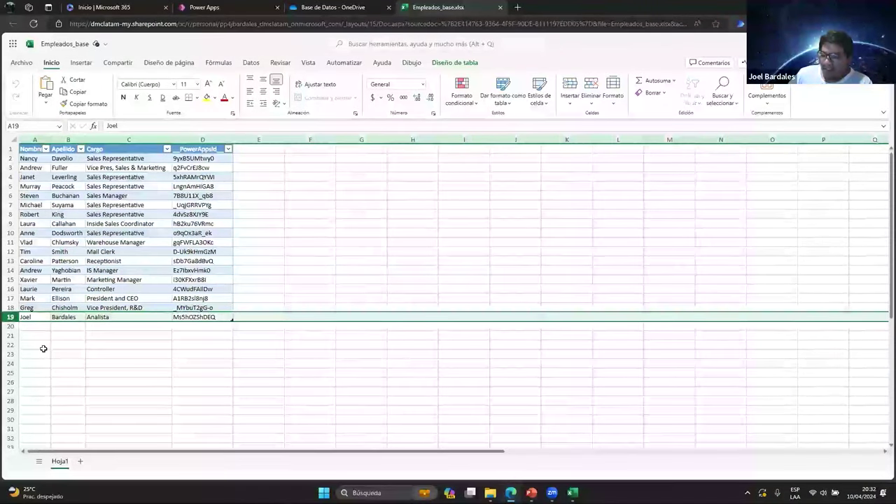
pyautogui.click(32, 335)
pyautogui.click(33, 317)
pyautogui.moveTo(33, 317); pyautogui.dragTo(125, 317)
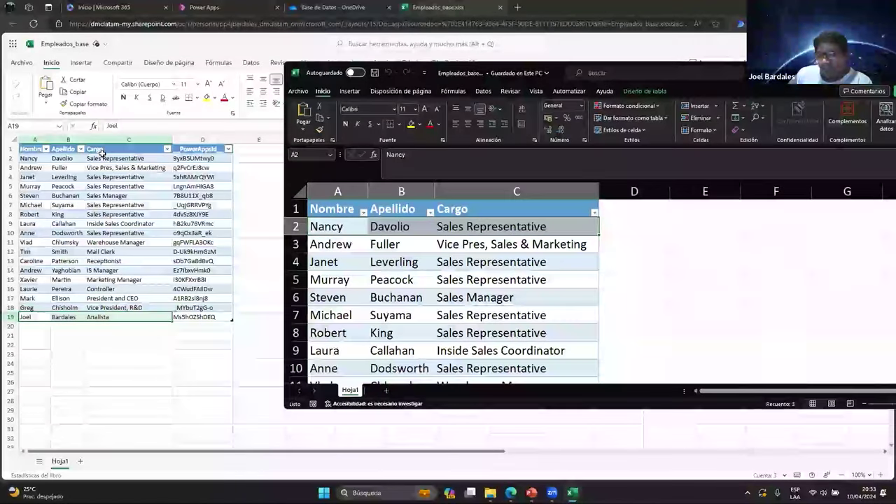
# Select the whole table in the desktop Excel copy, then close it
pyautogui.click(332, 209)
pyautogui.hotkey('ctrl', 'a')
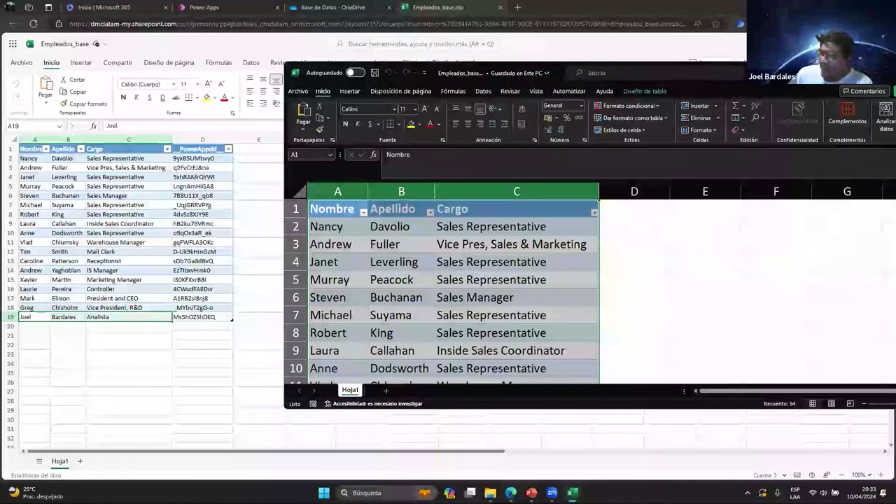
pyautogui.hotkey('alt', 'F4')
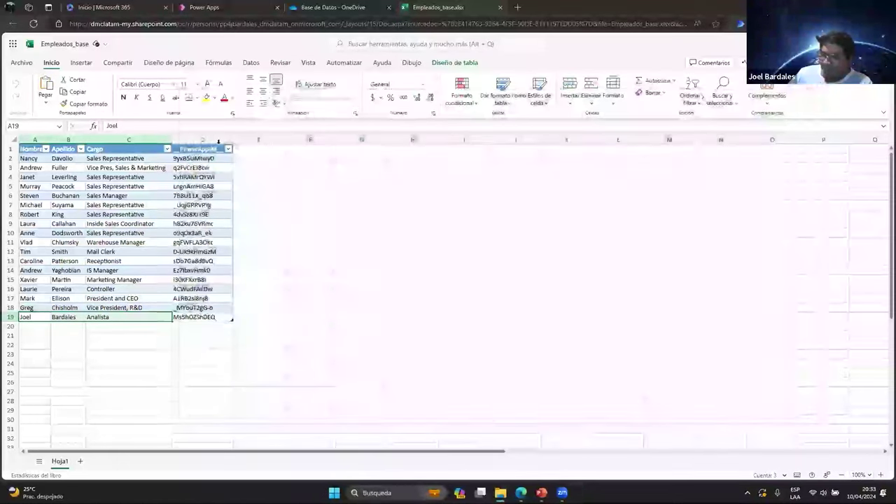
# Inspect the __PowerAppsId__ column in Excel Online, including the ID generated for row 19
pyautogui.click(210, 139)
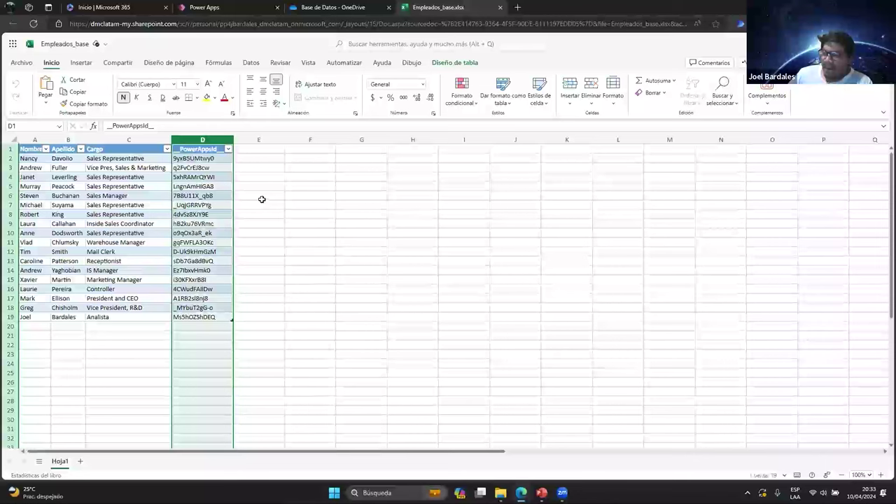
pyautogui.click(205, 317)
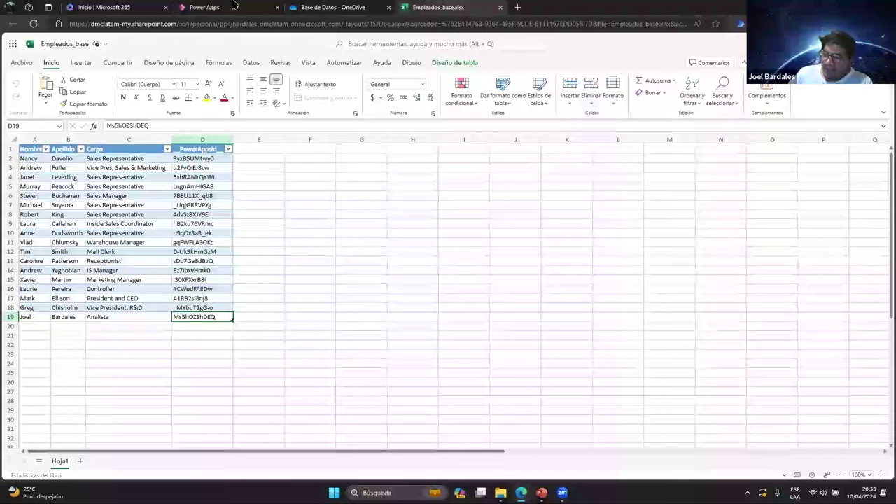
pyautogui.click(210, 7)
pyautogui.click(427, 7)
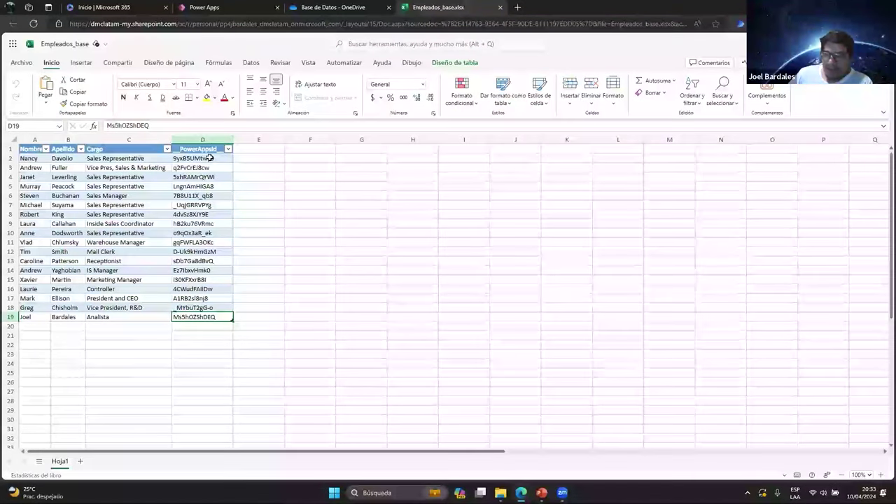
pyautogui.click(204, 140)
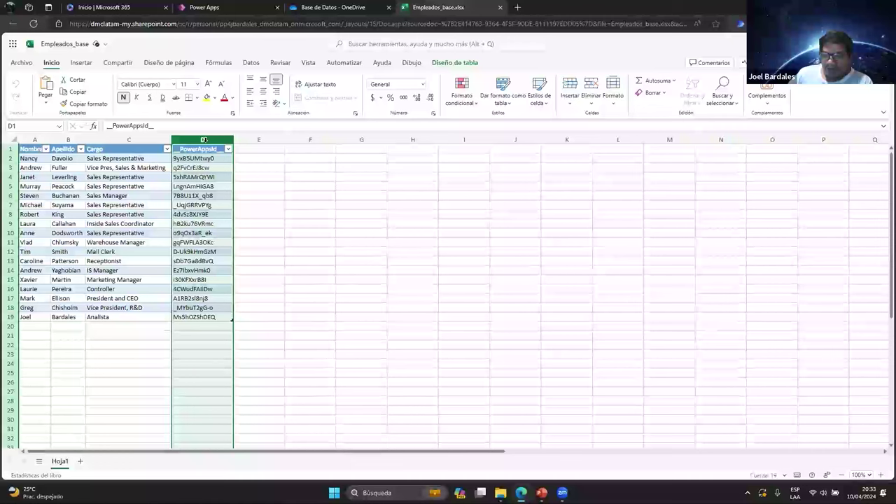